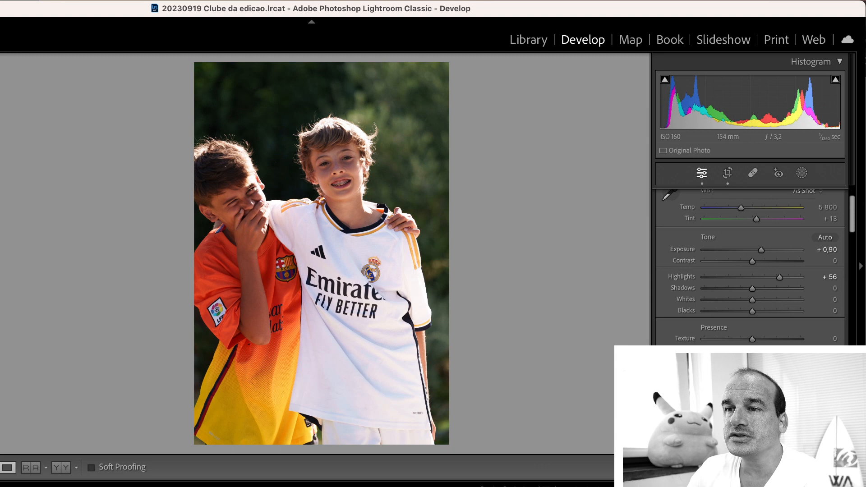
- Open the color wheel chart image and collapse its Detail, Lens Corrections, Transform and Effects sections
key(Right)
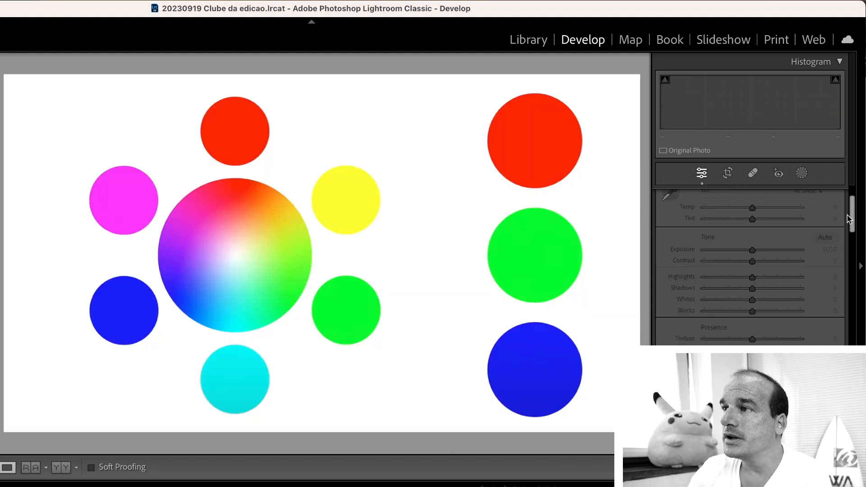
drag(852, 216, 847, 309)
click(841, 208)
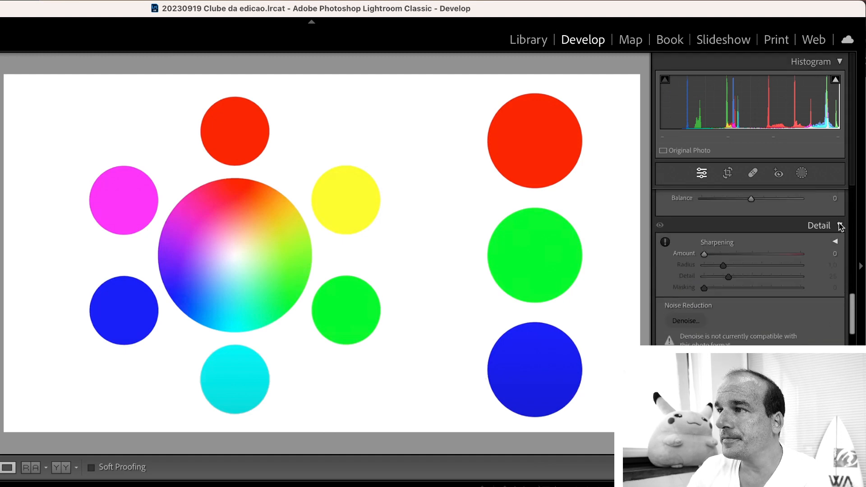
click(839, 224)
click(838, 243)
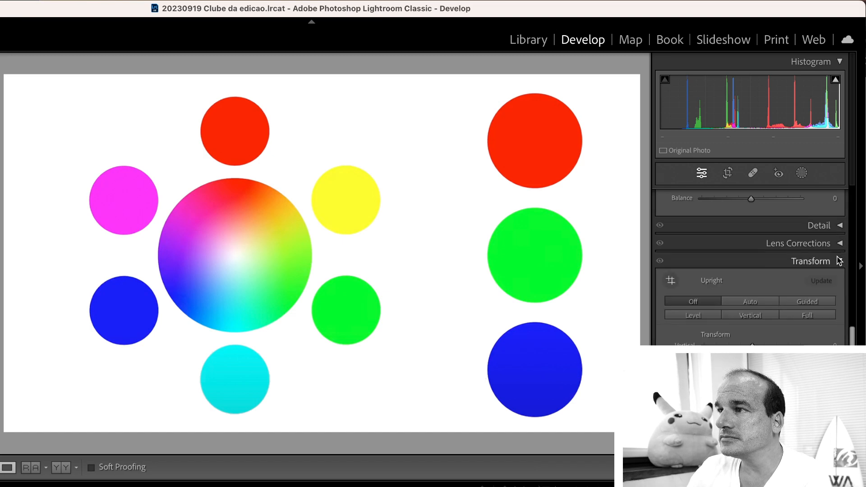
click(839, 261)
click(839, 279)
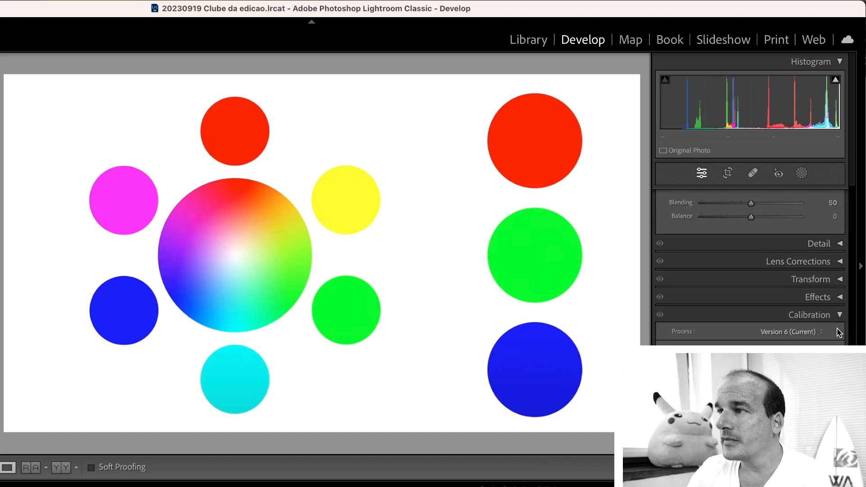
- Examine the color controls available in the Calibration, HSL/Color and Color Grading sections
scroll(749, 271, down, 2)
drag(854, 391, 844, 267)
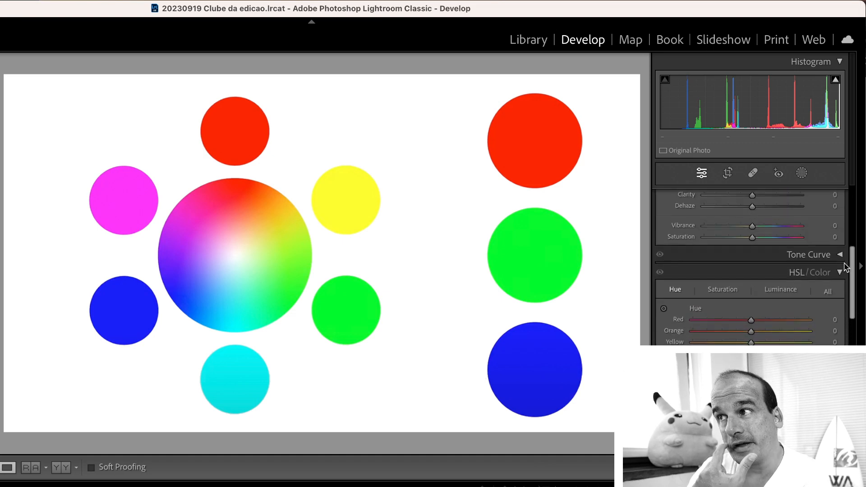
scroll(844, 266, up, 4)
scroll(839, 270, down, 5)
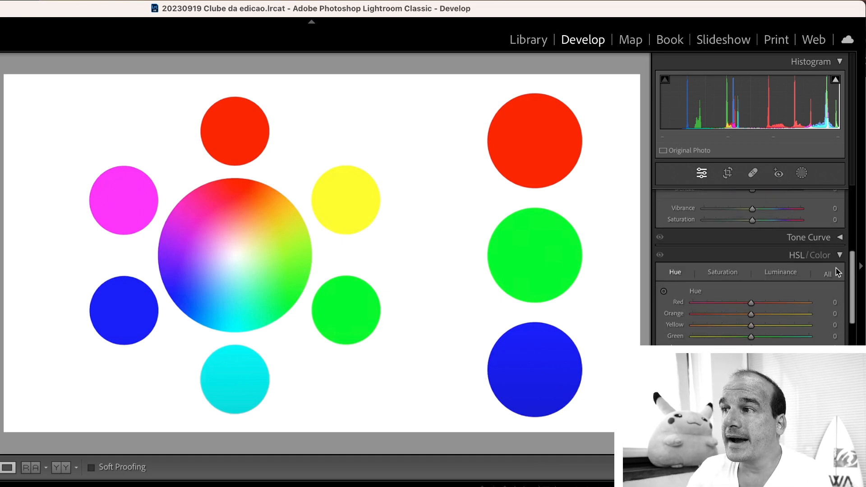
scroll(836, 306, down, 10)
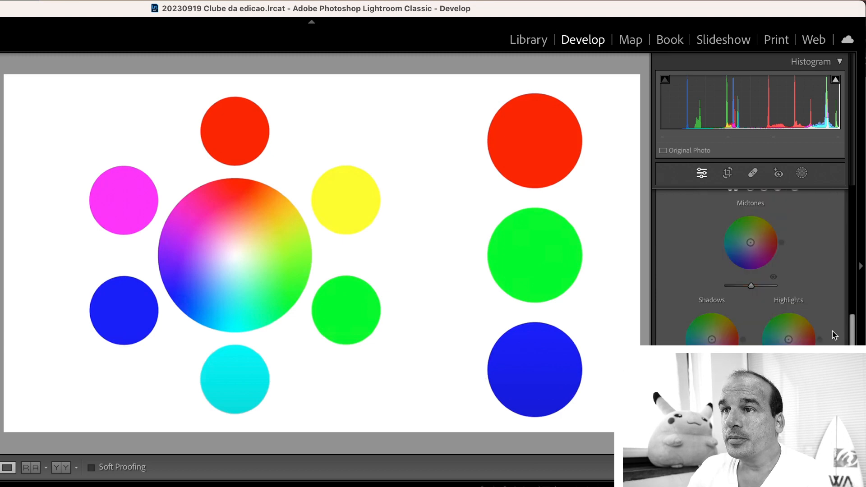
scroll(833, 336, down, 1)
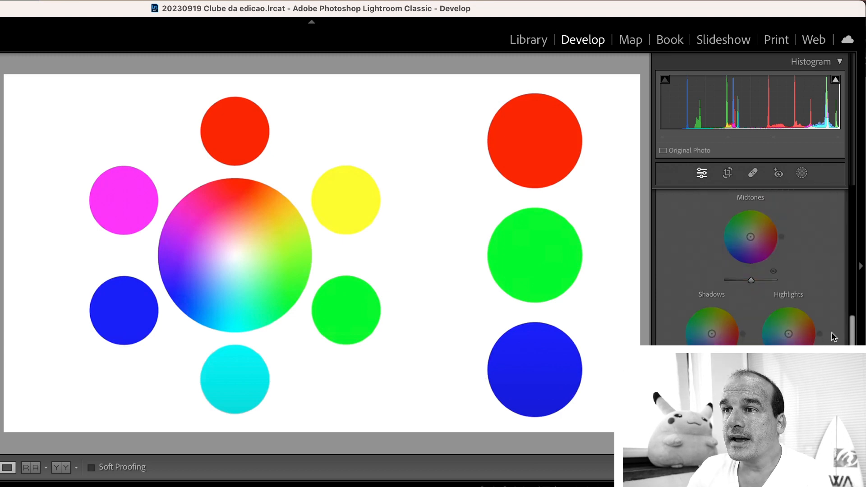
scroll(833, 336, down, 3)
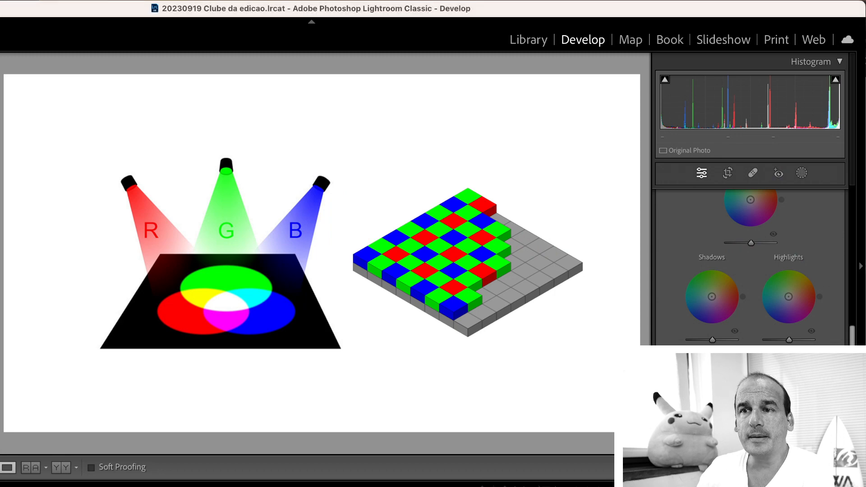
- Open the photo of the two boys in football jerseys and bring up its Calibration controls
key(Right)
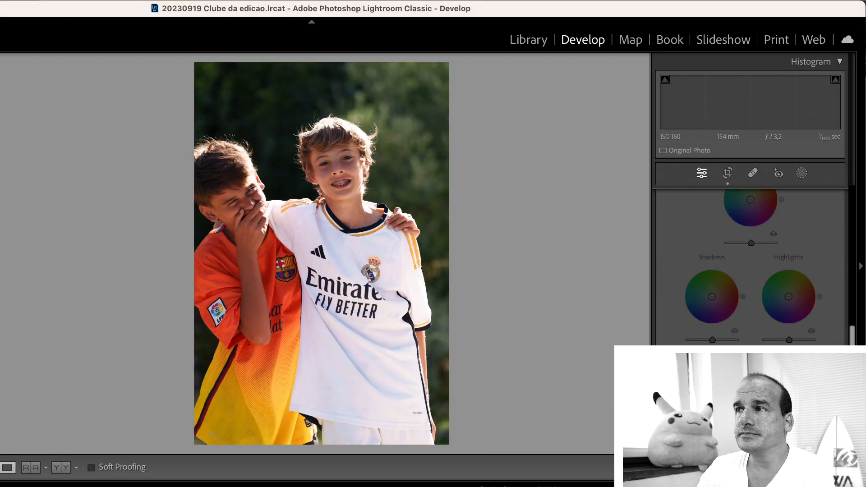
drag(851, 337, 852, 384)
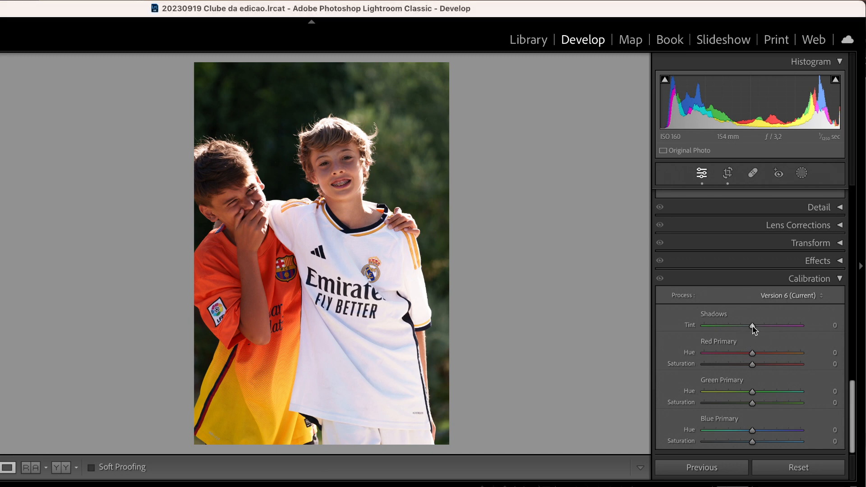
- Try Calibration values of Shadows Tint -9, Red Primary Hue +5 and Saturation +32, Green Primary Hue -18 and Saturation +18
mouse_move(752, 328)
mouse_down()
mouse_move(763, 329)
mouse_move(748, 330)
mouse_up()
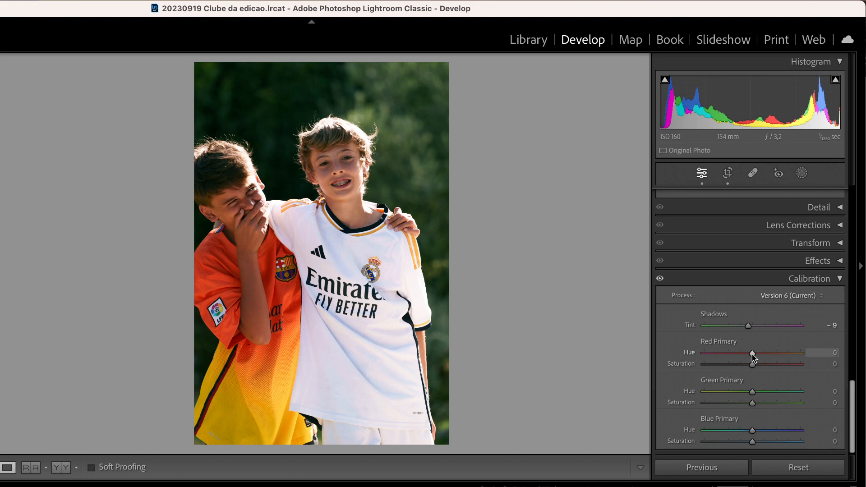
mouse_move(752, 357)
mouse_down()
mouse_move(754, 365)
mouse_move(767, 364)
mouse_up()
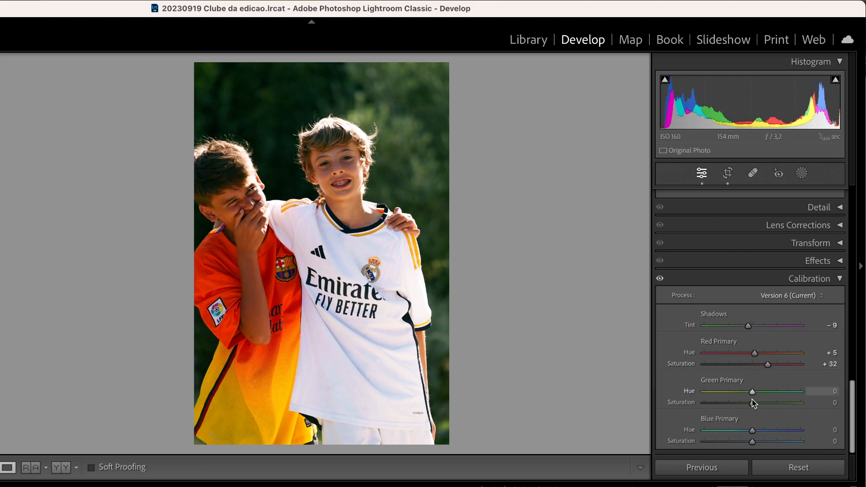
mouse_move(753, 403)
mouse_down()
mouse_move(761, 403)
mouse_move(743, 392)
mouse_up()
- Set the Red Primary Saturation, Red Primary Hue and Shadows Tint back to 0 in Calibration
click(829, 365)
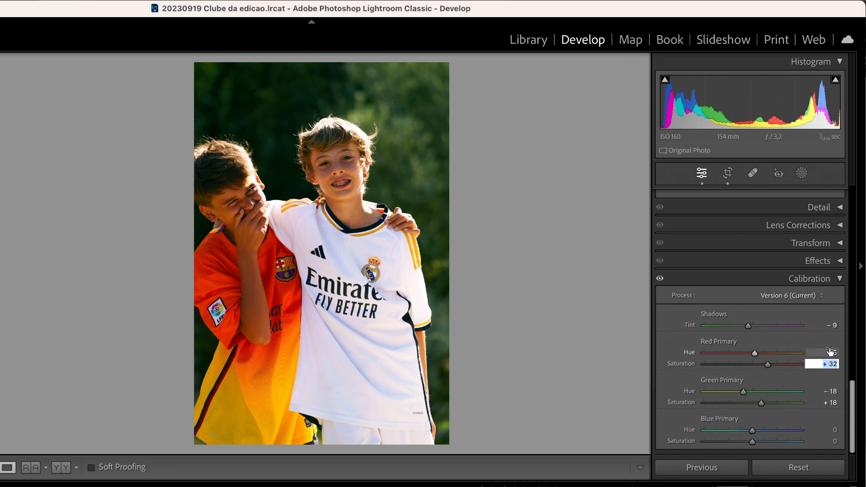
text(0)
key(Return)
click(831, 352)
text(0)
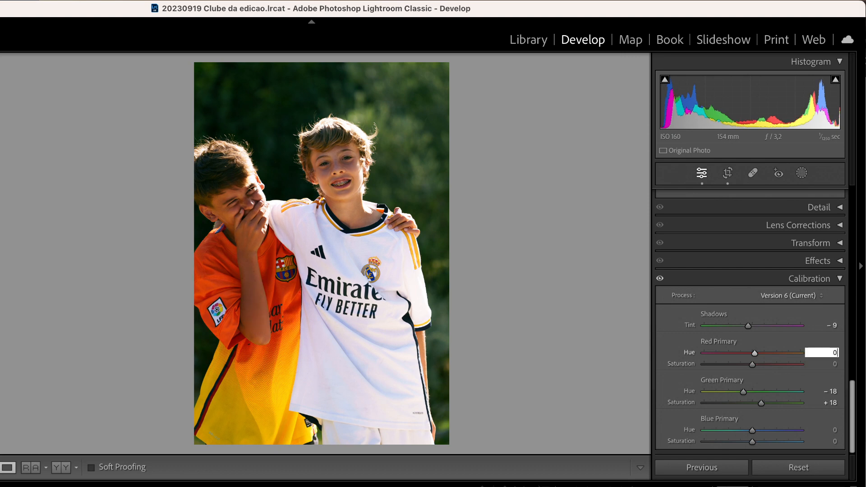
key(Return)
click(831, 325)
text(0)
key(Return)
- Set the Green Primary Hue and Saturation back to 0 in Calibration
click(831, 391)
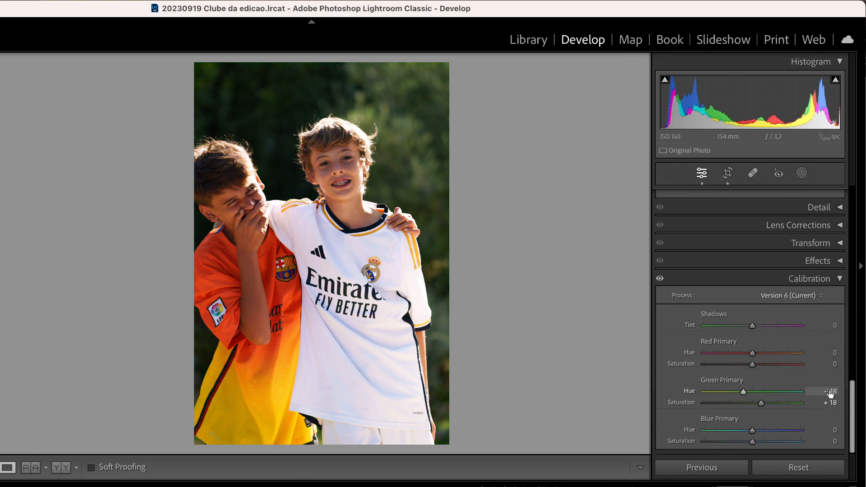
text(0)
key(Return)
click(830, 402)
text(0)
key(Return)
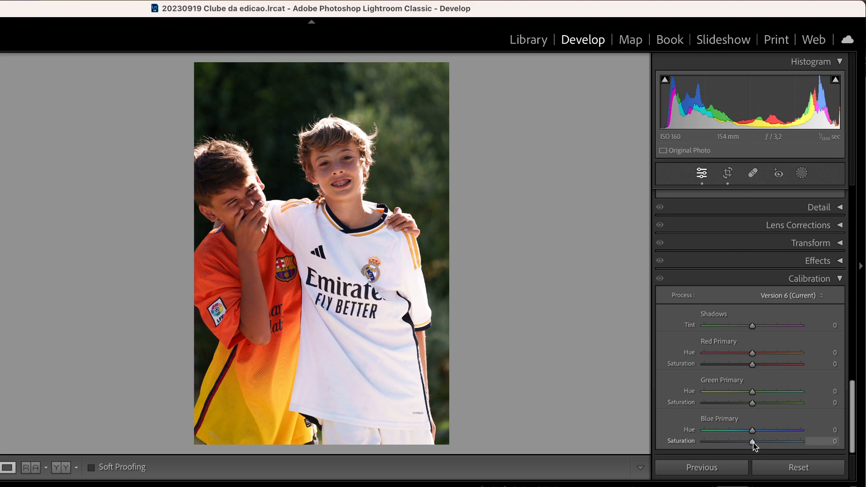
- Lower the Blue Primary Saturation in Calibration to -69, checking the effect on the boys' faces and jerseys up close
mouse_move(752, 444)
mouse_down()
mouse_move(666, 444)
mouse_move(752, 441)
mouse_up()
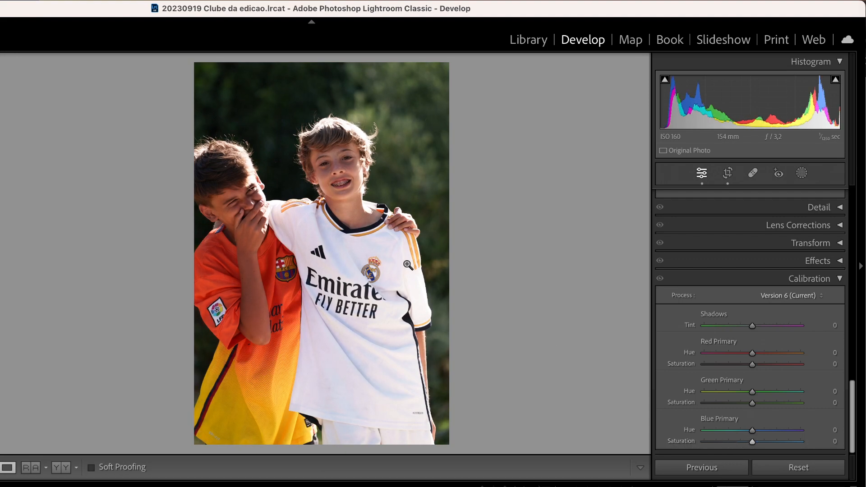
click(302, 184)
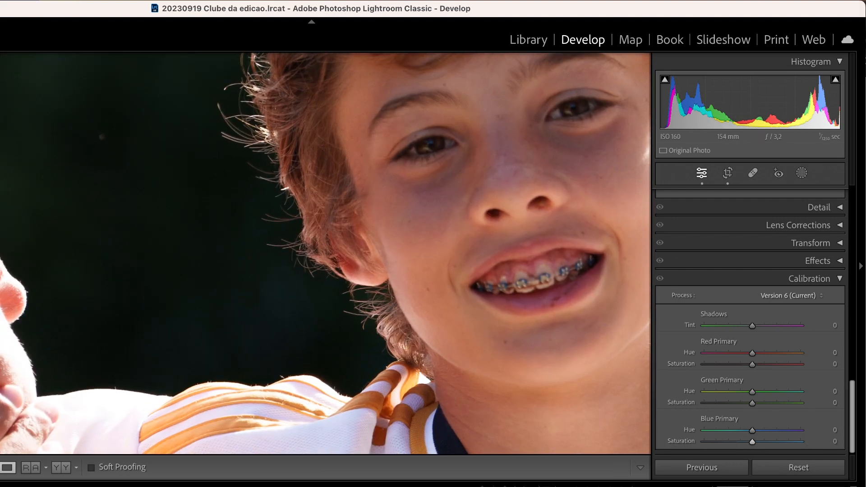
click(102, 137)
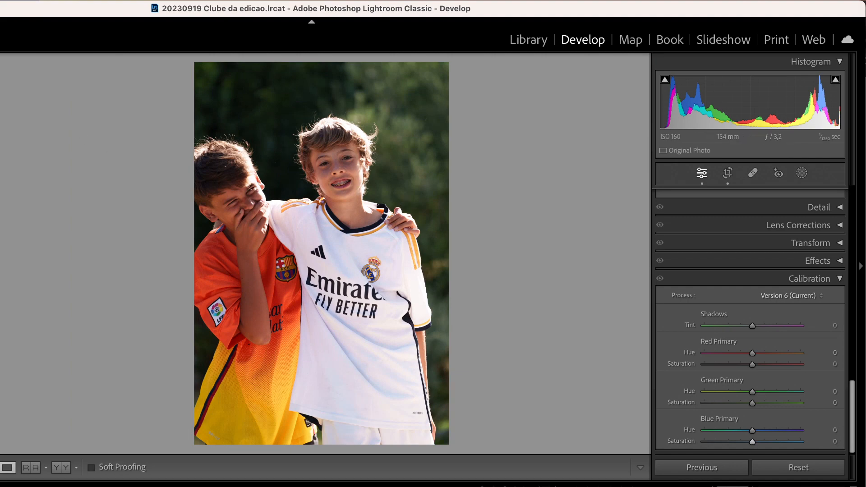
key(z)
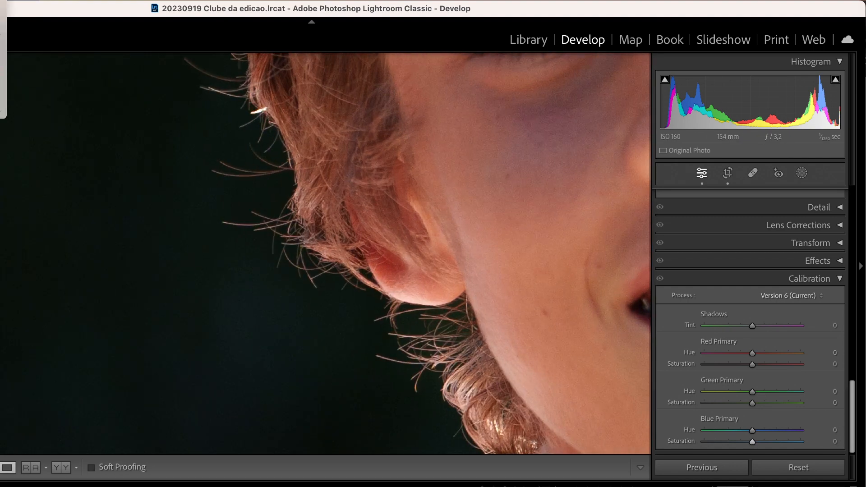
click(114, 152)
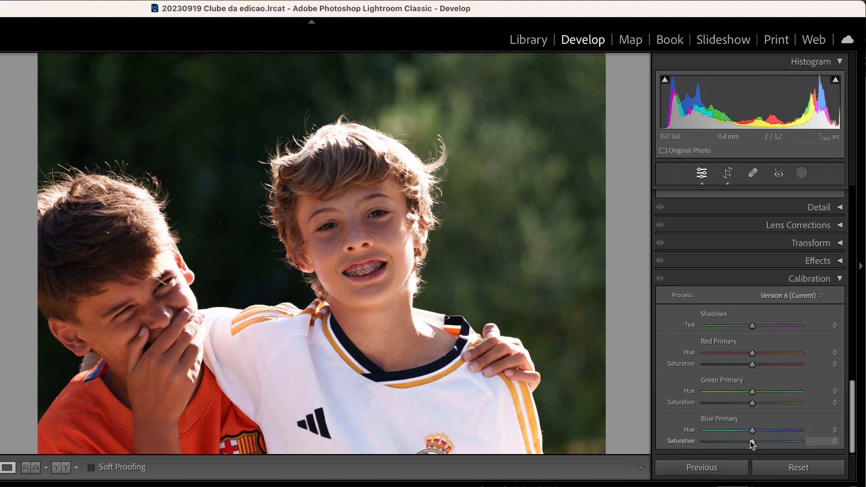
mouse_move(752, 441)
mouse_down()
mouse_move(673, 441)
mouse_move(827, 442)
mouse_move(692, 442)
mouse_move(821, 442)
mouse_move(737, 446)
mouse_up()
drag(249, 367, 272, 224)
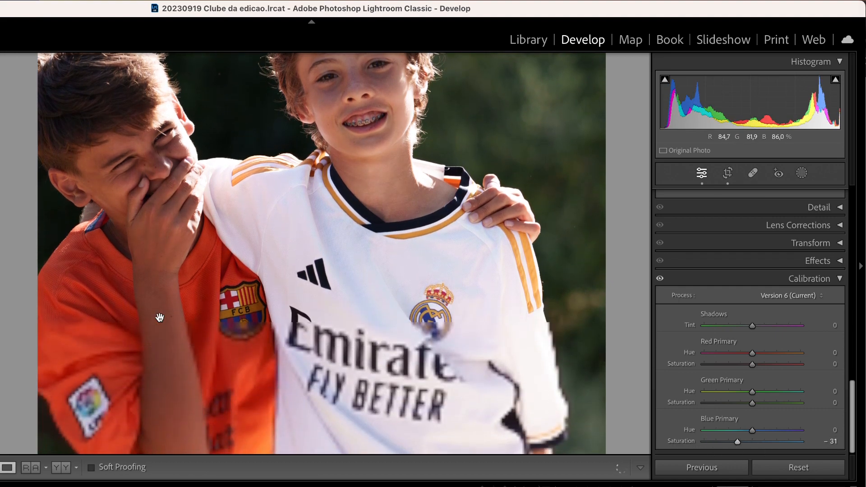
drag(737, 442, 718, 442)
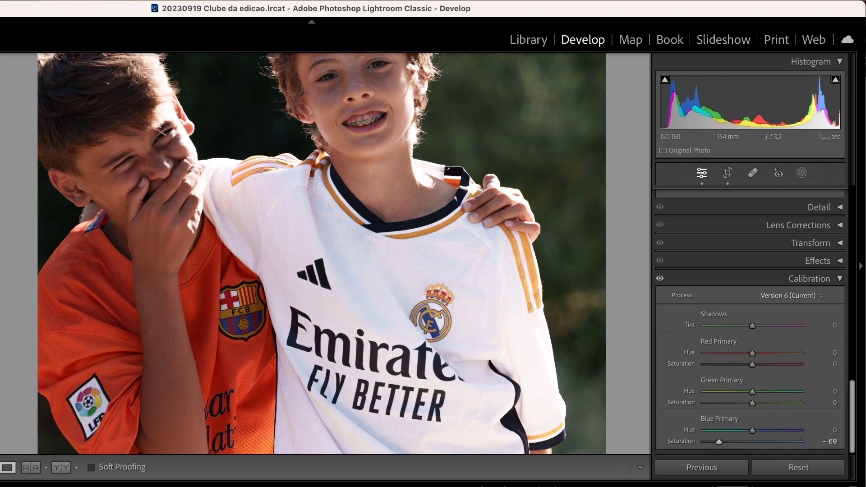
key(z)
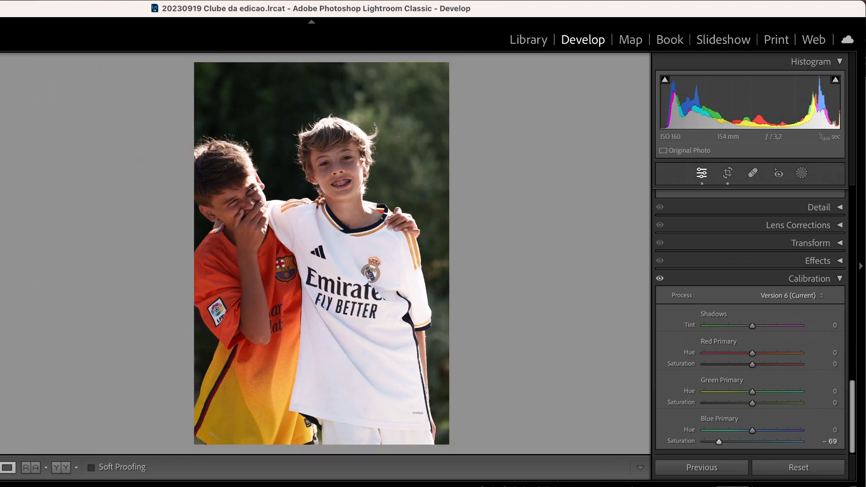
- Switch to the next version of the photo and show its HSL Saturation adjustments
key(Right)
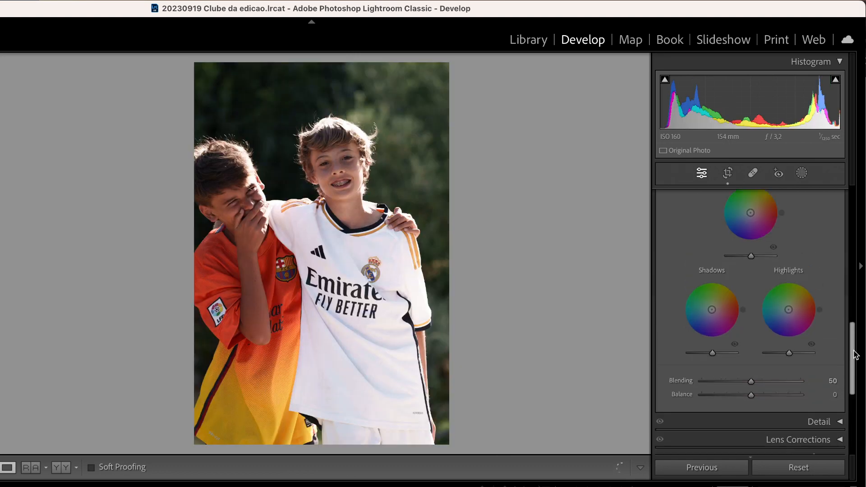
scroll(836, 253, up, 8)
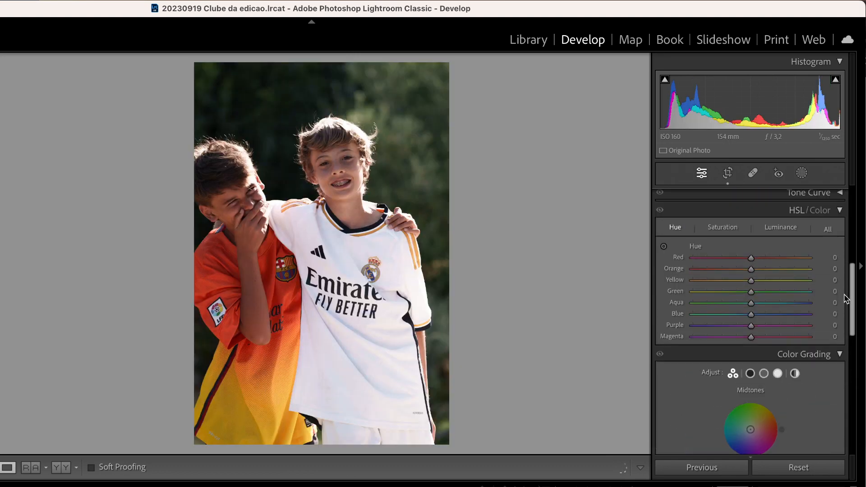
scroll(836, 254, down, 8)
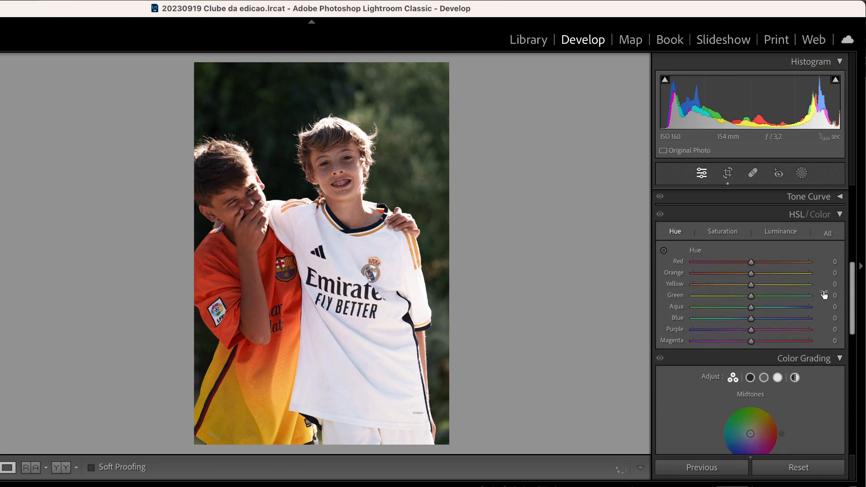
click(714, 232)
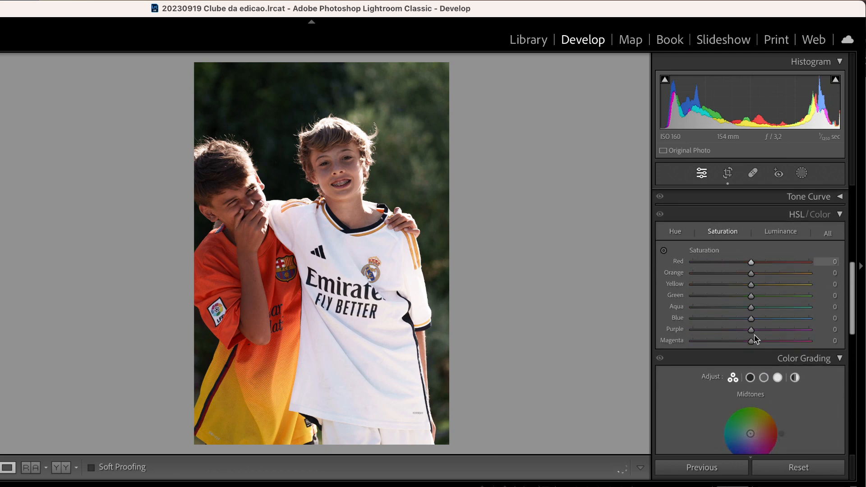
- Try raising the HSL Blue saturation to +100 and reset it to 0
drag(751, 320, 851, 328)
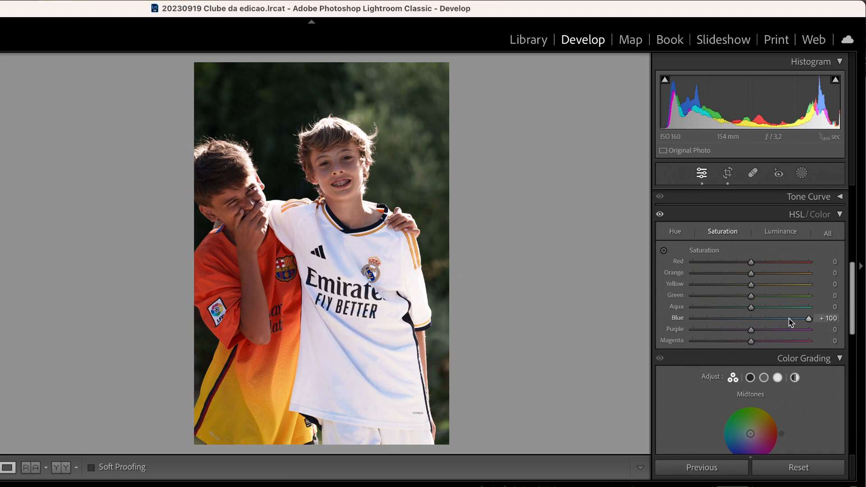
drag(790, 321, 747, 323)
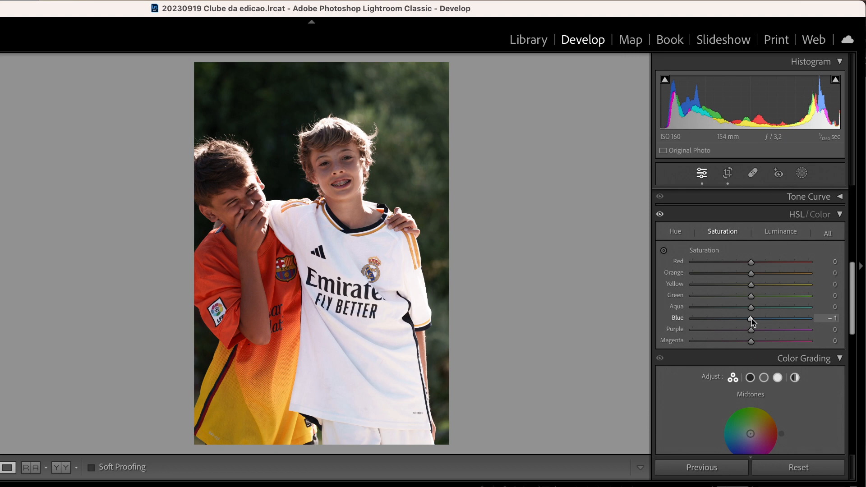
double_click(749, 321)
- Try HSL saturation values of +25 for Orange and +10 for Yellow, and set both back to 0
mouse_move(750, 273)
mouse_down()
mouse_move(797, 272)
mouse_move(755, 274)
mouse_move(776, 285)
mouse_move(755, 286)
mouse_up()
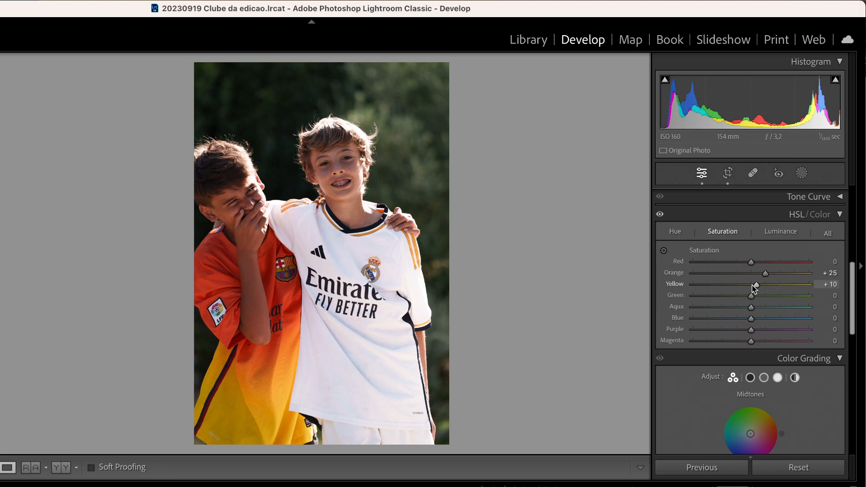
click(830, 272)
text(0)
key(Return)
click(828, 284)
text(0)
key(Return)
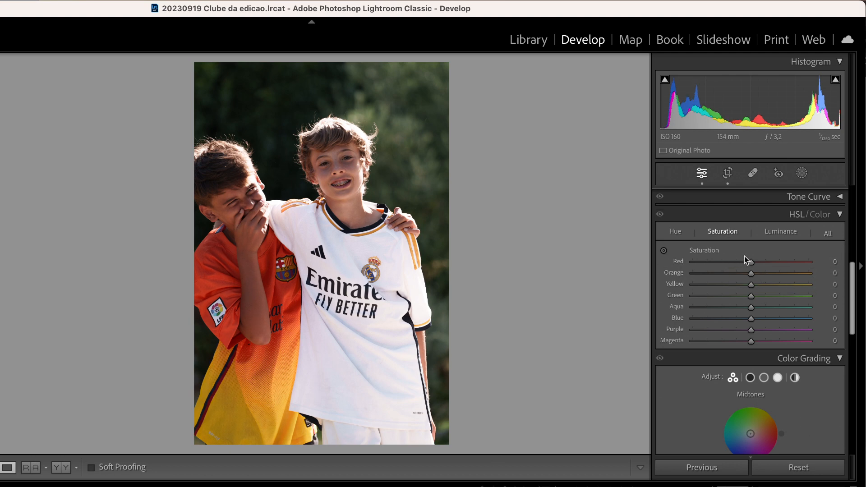
click(674, 231)
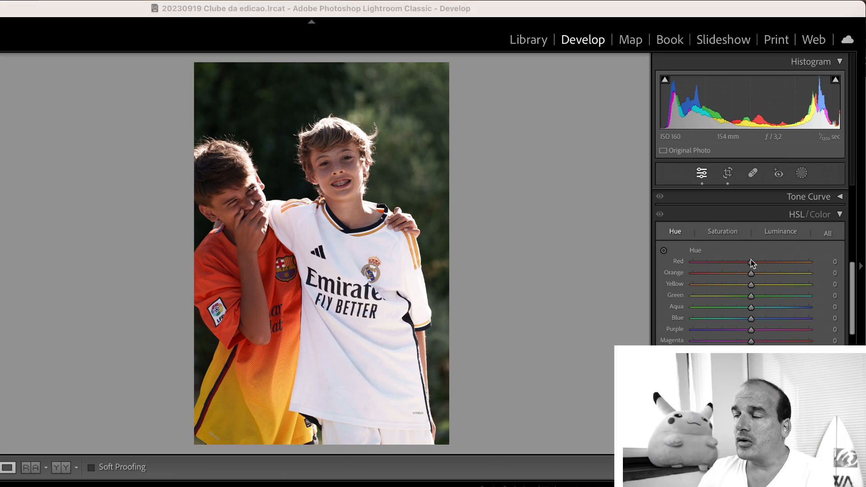
click(722, 234)
click(721, 233)
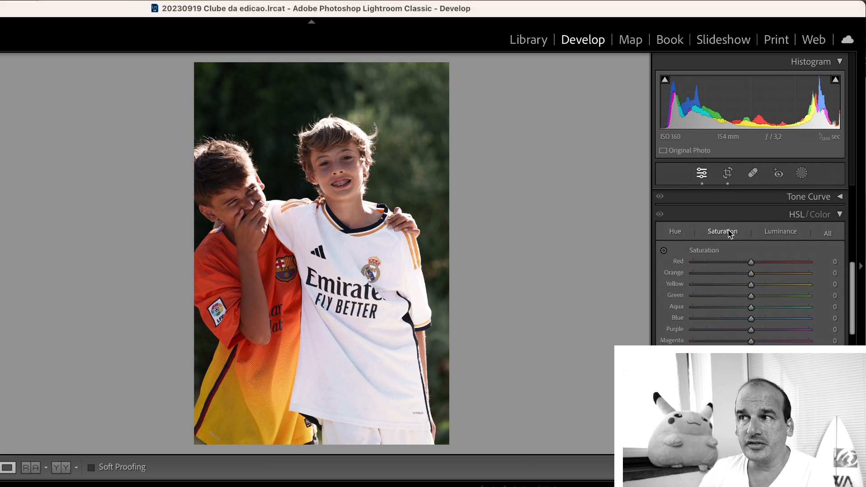
- Look through the HSL Luminance, Saturation and combined adjustment sets, ending on the Hue adjustments
click(780, 232)
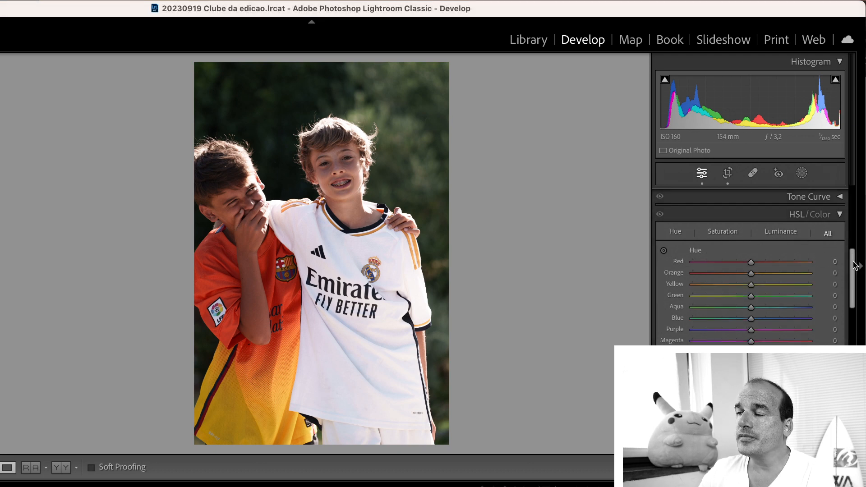
scroll(843, 289, down, 5)
drag(843, 328, 836, 260)
scroll(836, 265, down, 1)
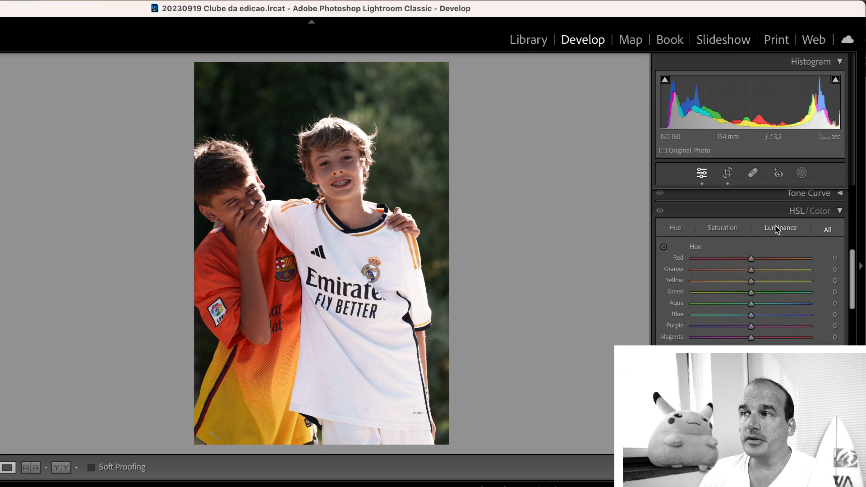
click(776, 228)
click(721, 227)
click(674, 228)
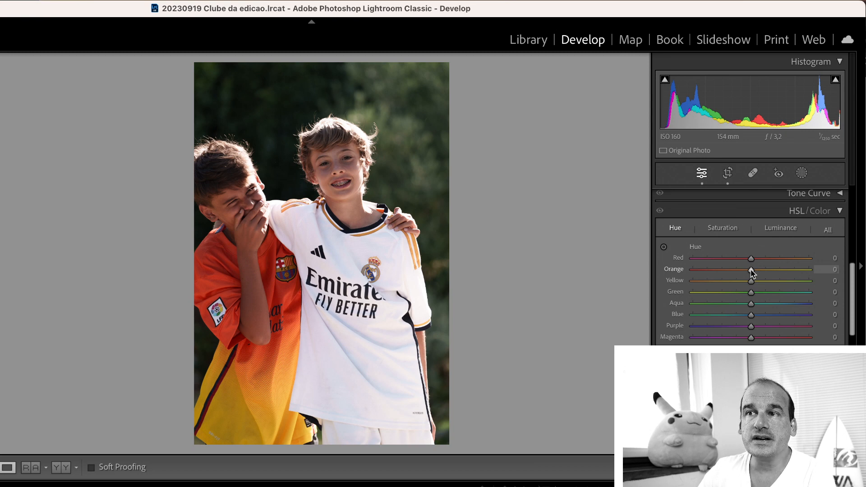
- Try HSL Orange hue values of +55 and -10 on the photo, and bring the value to +3
drag(750, 270, 783, 266)
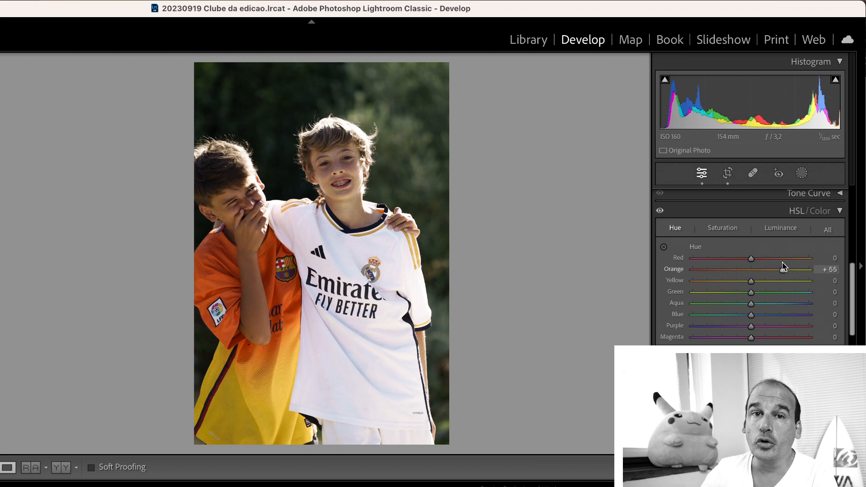
drag(783, 267, 745, 268)
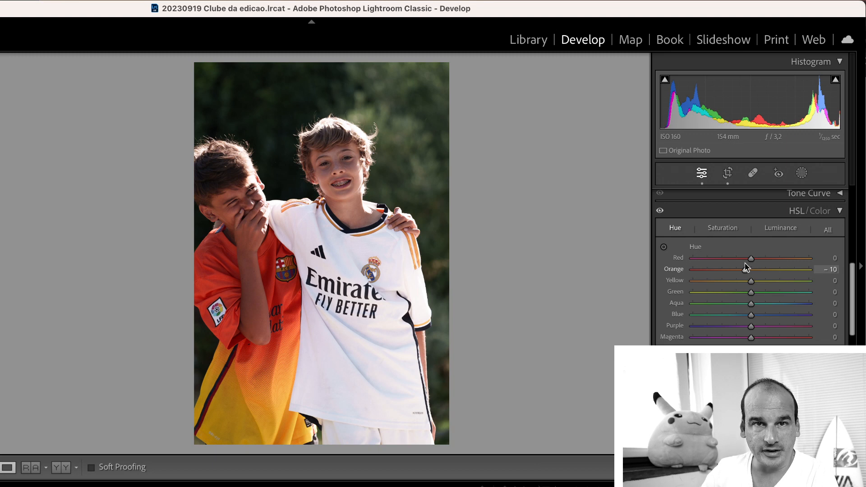
mouse_move(745, 267)
mouse_down()
mouse_move(715, 267)
mouse_move(752, 269)
mouse_up()
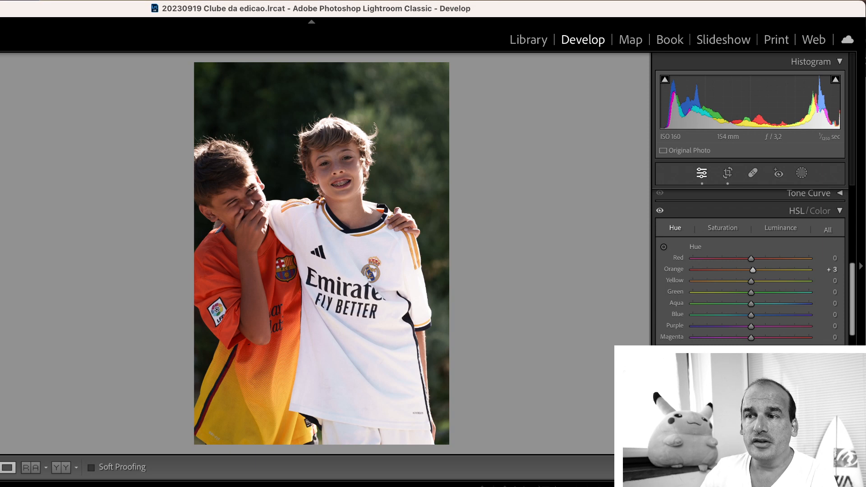
- Shift the Orange hue to +1 on the chart of primary color circles, and return to the photo
key(Right)
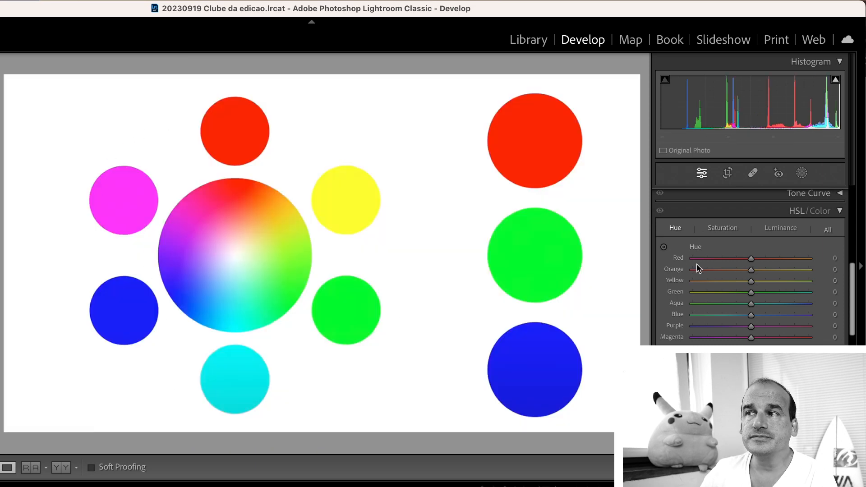
drag(750, 271, 752, 296)
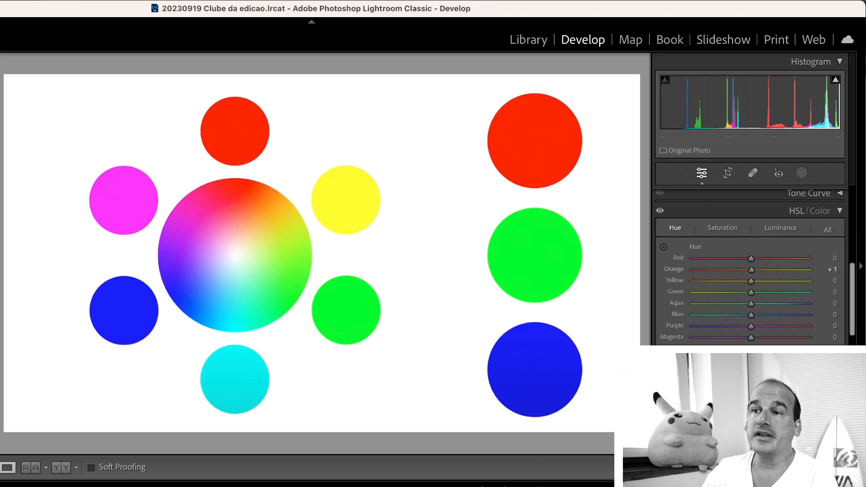
key(Right)
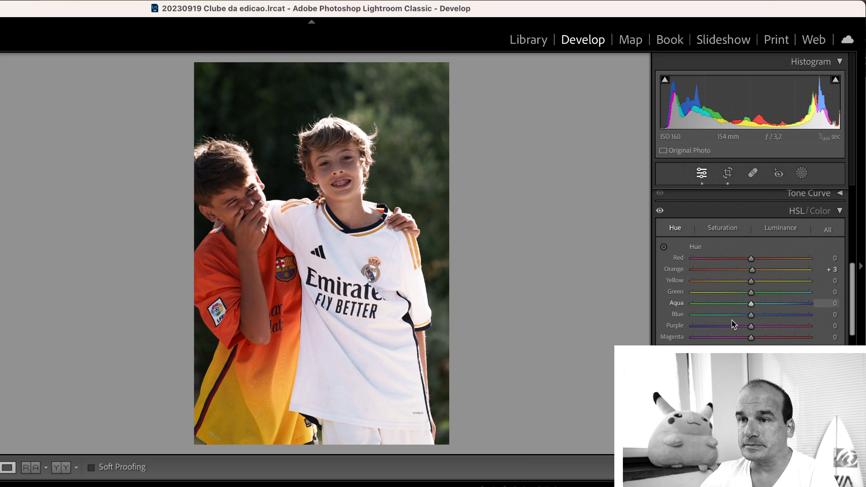
- Try a Red hue of -35 on the labeled color wheel chart, reset it to 0, and return to the photo
key(Right)
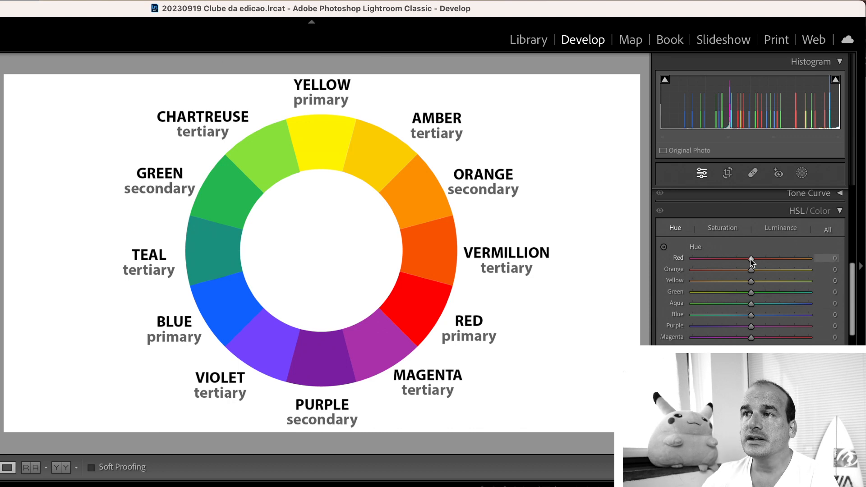
drag(751, 262, 729, 266)
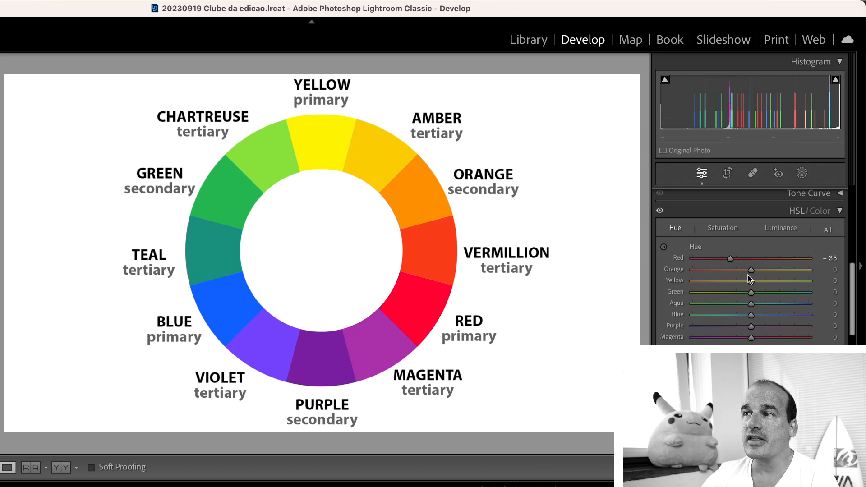
mouse_move(742, 259)
mouse_down()
mouse_move(773, 260)
mouse_move(717, 260)
mouse_move(776, 268)
mouse_move(752, 266)
mouse_up()
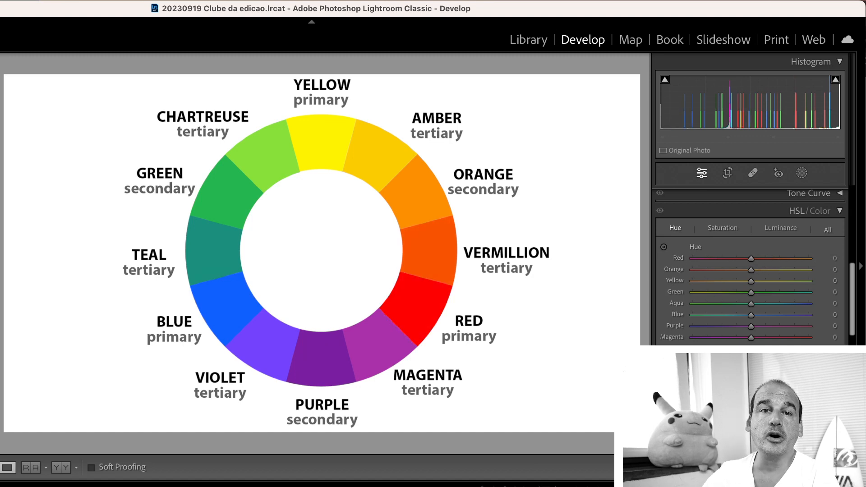
key(Right)
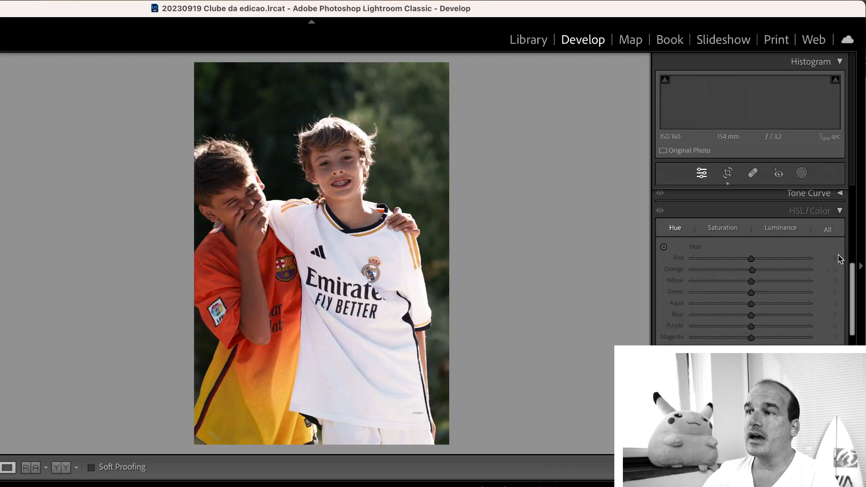
- Try an Orange hue of -8 and a Red hue of -100, checking the boys' faces up close
drag(751, 270, 753, 269)
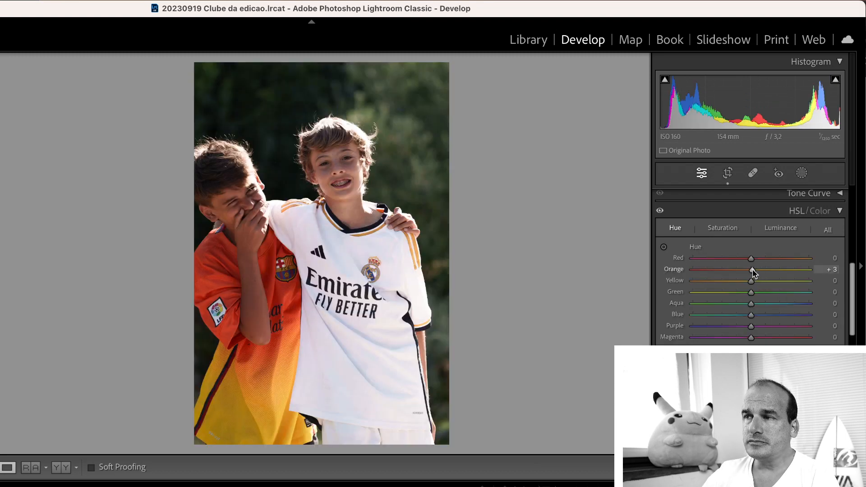
drag(753, 269, 690, 261)
click(322, 190)
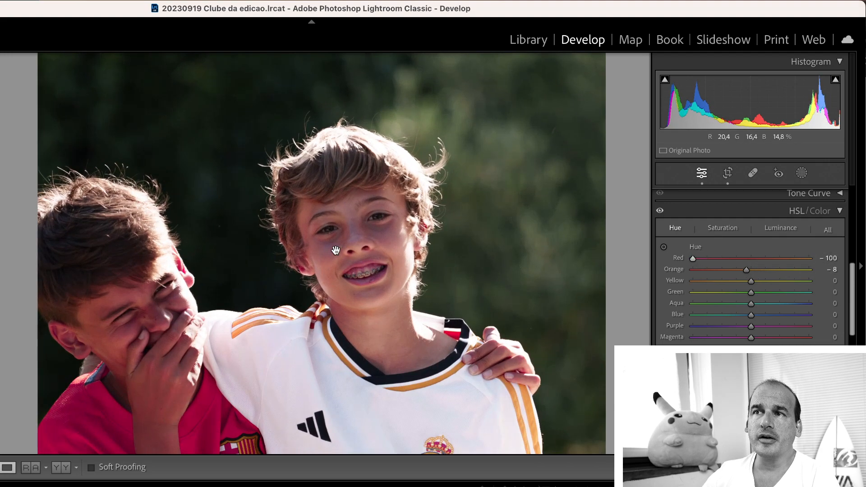
- Try a Red hue of +83 on the enlarged photo and reset it to 0
click(399, 244)
drag(694, 258, 798, 260)
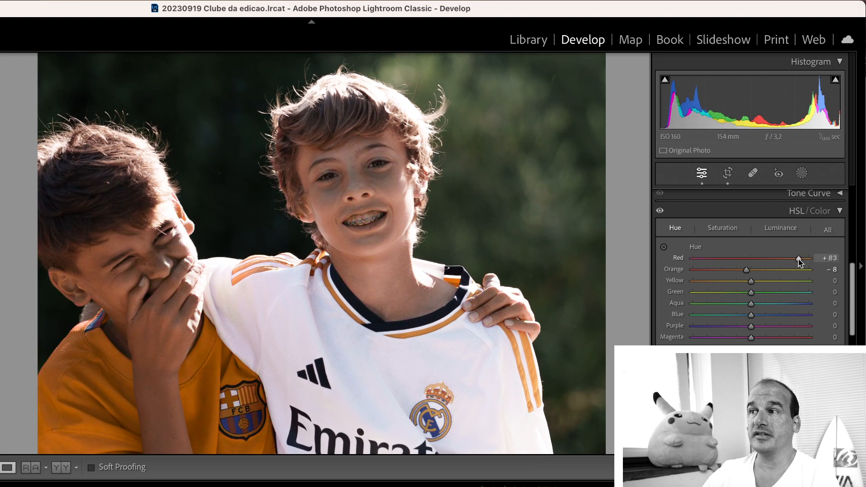
click(824, 257)
text(0)
key(Return)
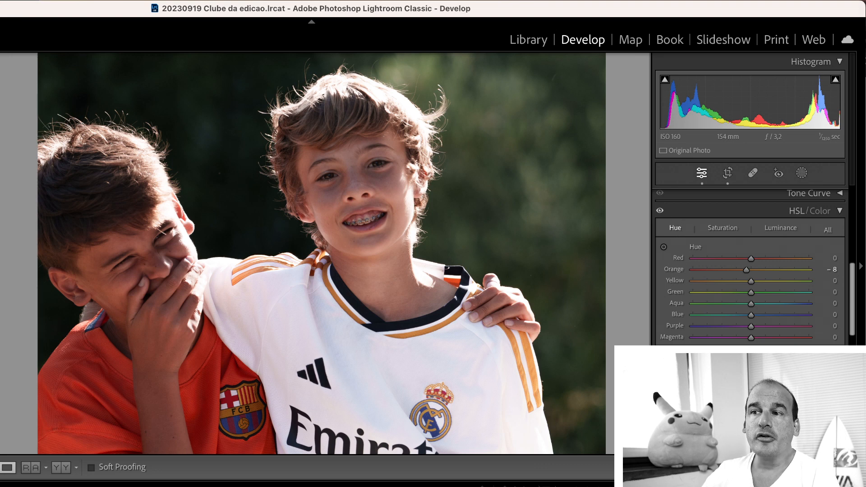
- View the hue wheel and color picker diagram enlarged, and return to the full view of the photo
key(Right)
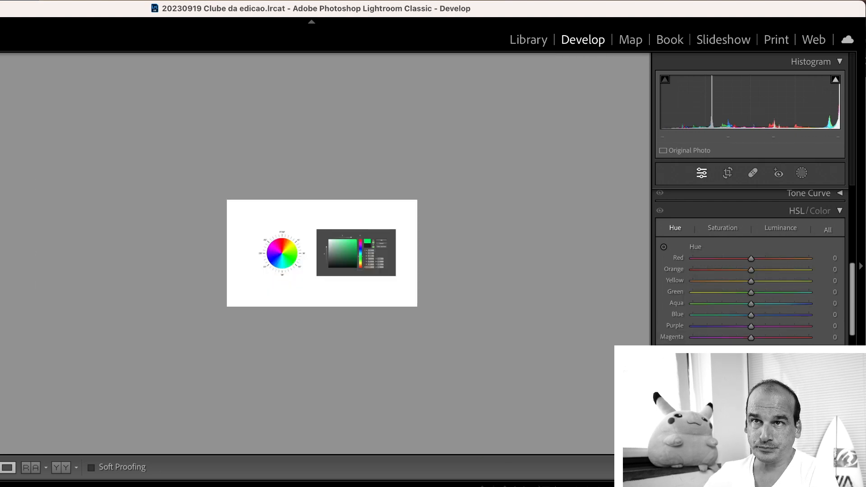
key(z)
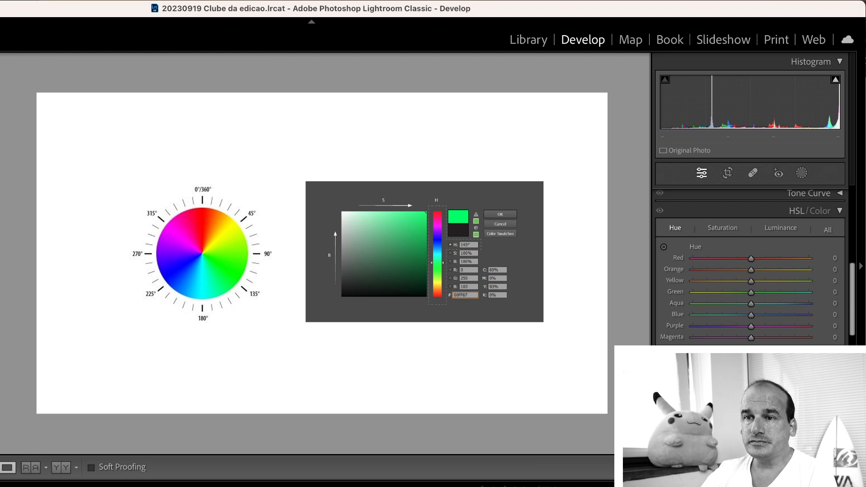
key(Left)
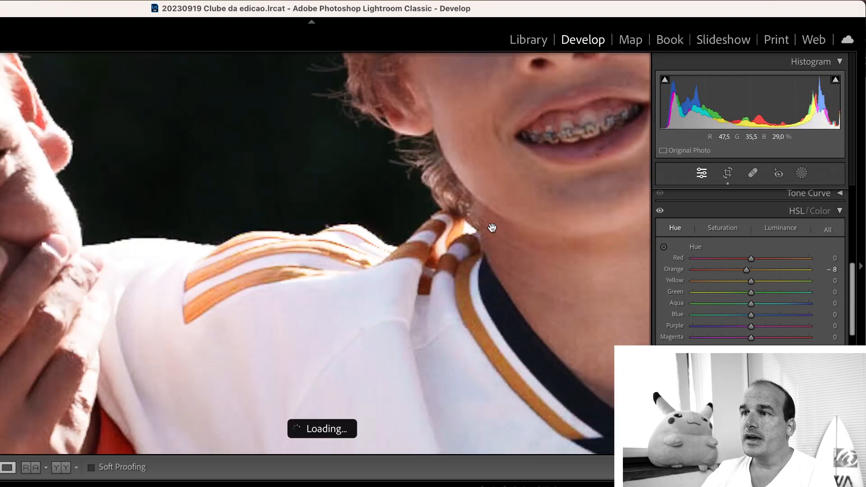
click(490, 229)
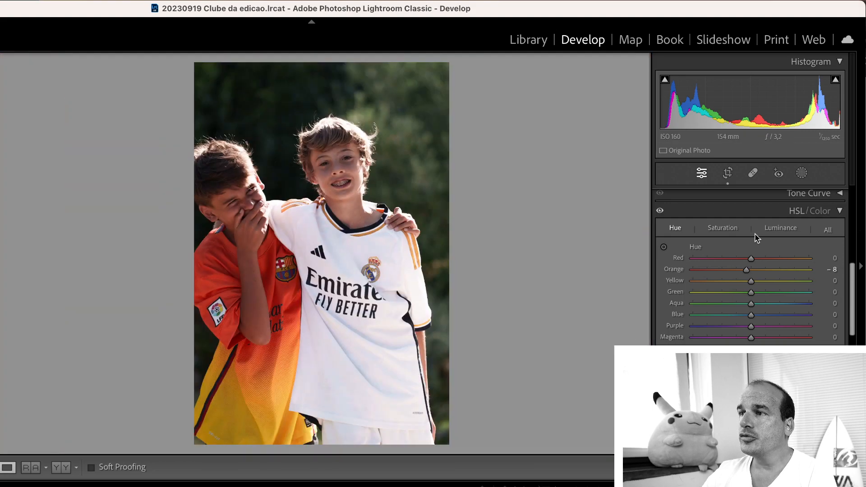
- Try an HSL Orange hue of +7 on the photo and reset it to 0
mouse_move(746, 269)
mouse_down()
mouse_move(793, 277)
mouse_move(753, 272)
mouse_up()
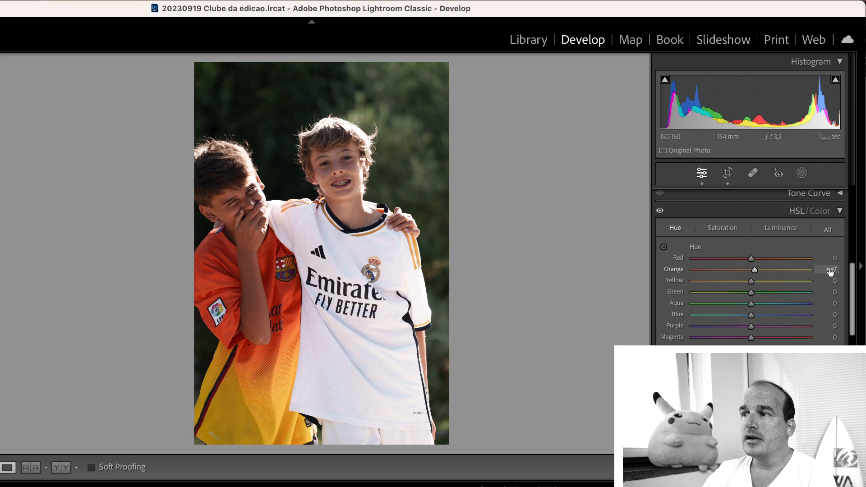
click(829, 270)
text(0)
key(Return)
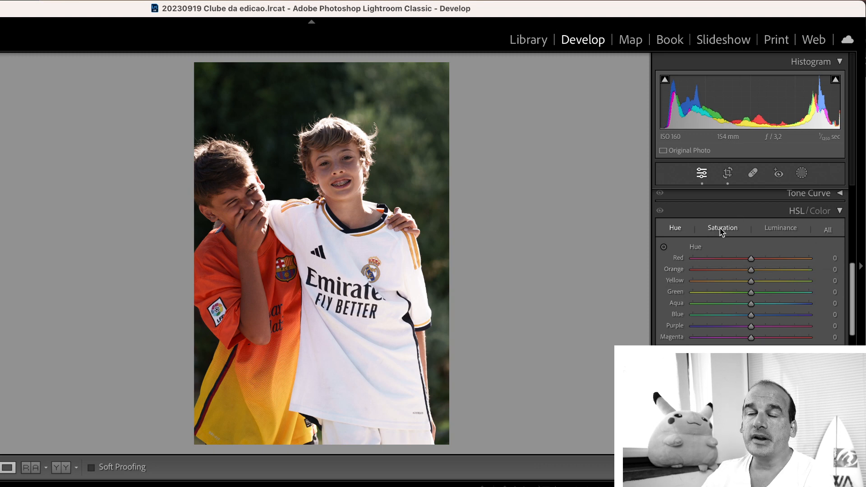
- Raise the HSL saturation of Red to +45 and the HSL luminance of Red to +77
click(722, 232)
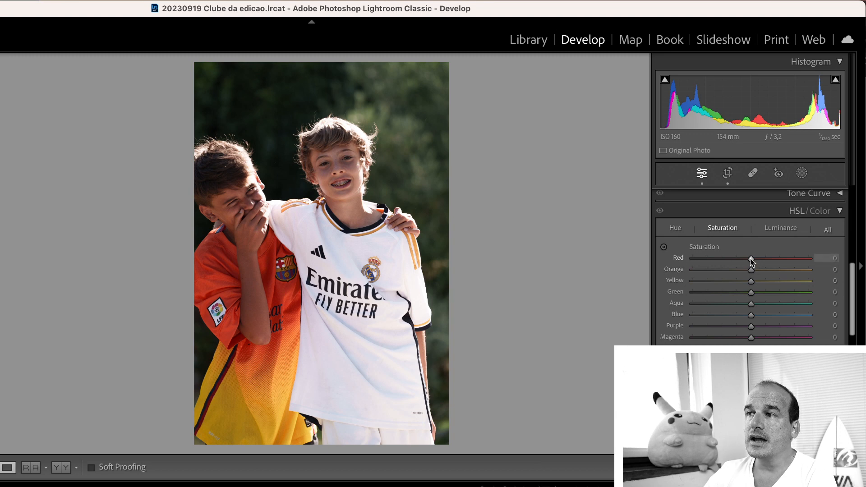
drag(751, 260, 775, 259)
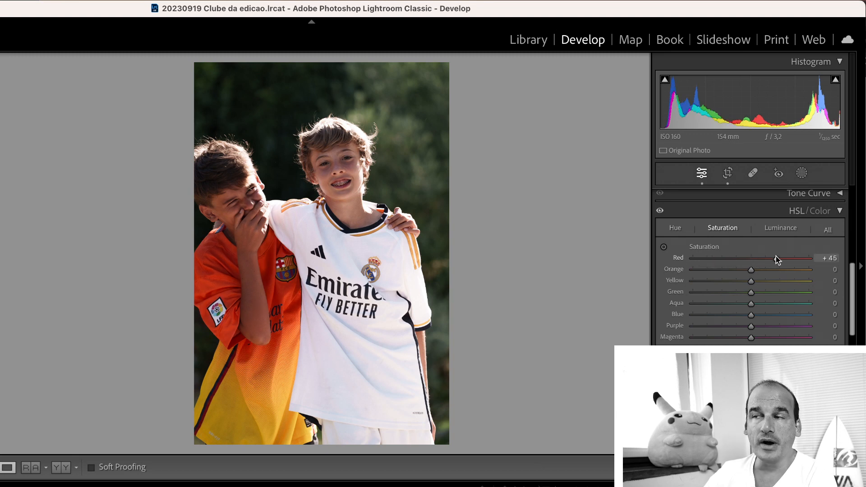
click(768, 231)
drag(750, 260, 795, 256)
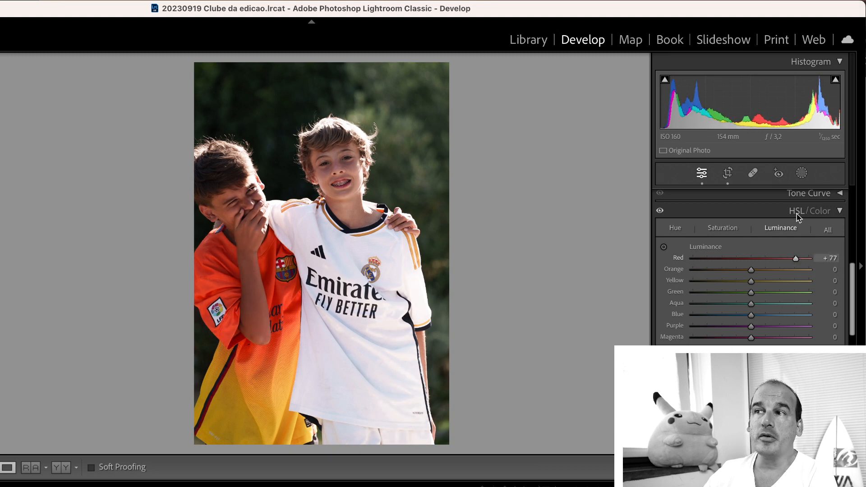
- Paint a new brush mask over the face and neck of the boy in white, and show the mask overlay
click(800, 173)
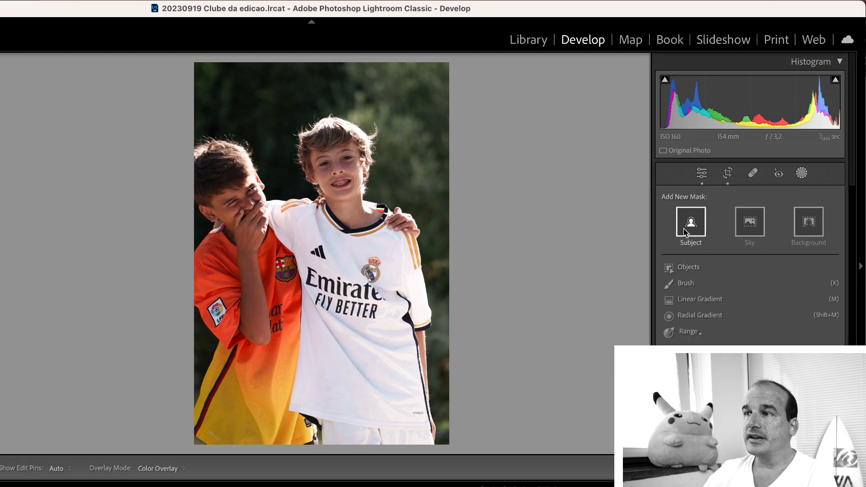
click(689, 287)
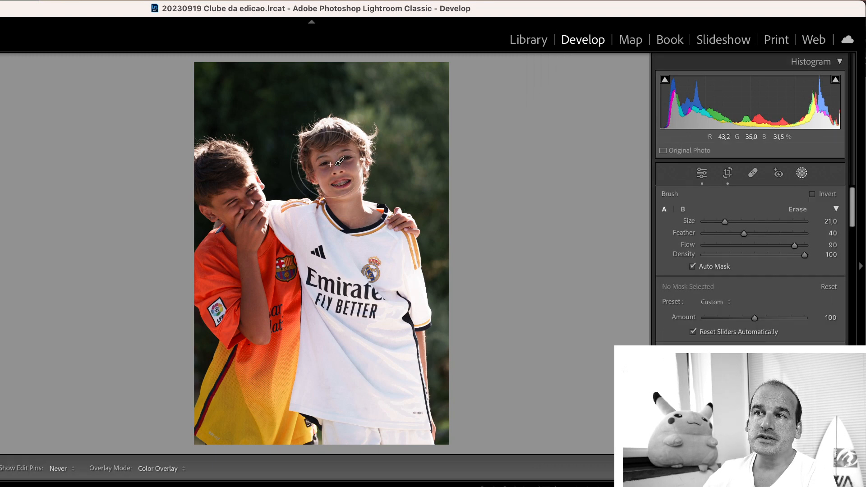
key(h)
key(h)
mouse_move(390, 214)
mouse_down()
mouse_move(405, 228)
mouse_move(296, 181)
mouse_move(349, 197)
mouse_up()
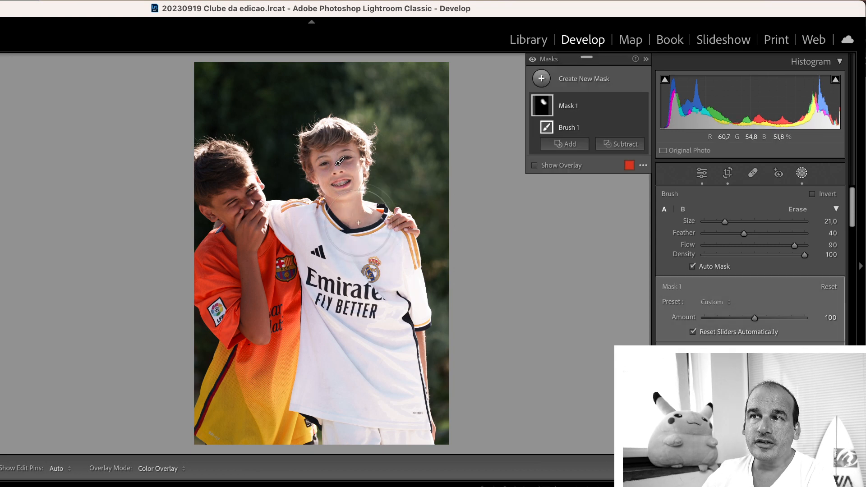
click(534, 165)
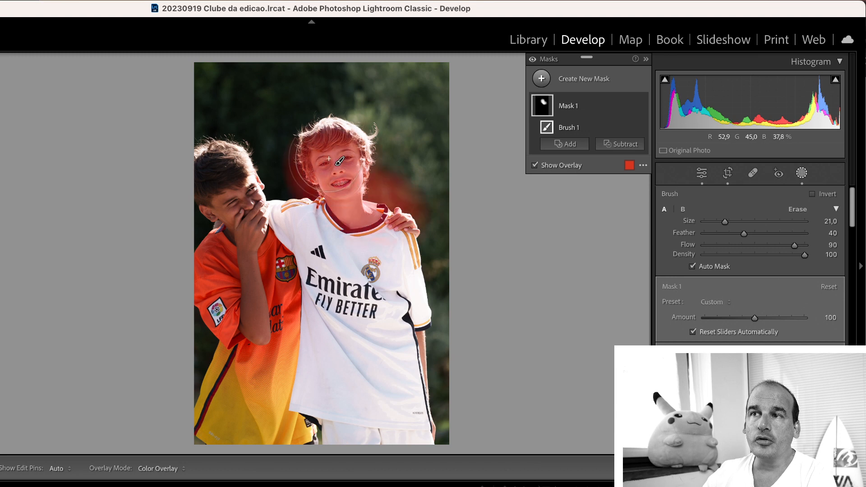
- Erase the brush mask's spill around the boy's head and shoulder with a size 17 eraser, and toggle the mask overlay
key(alt)
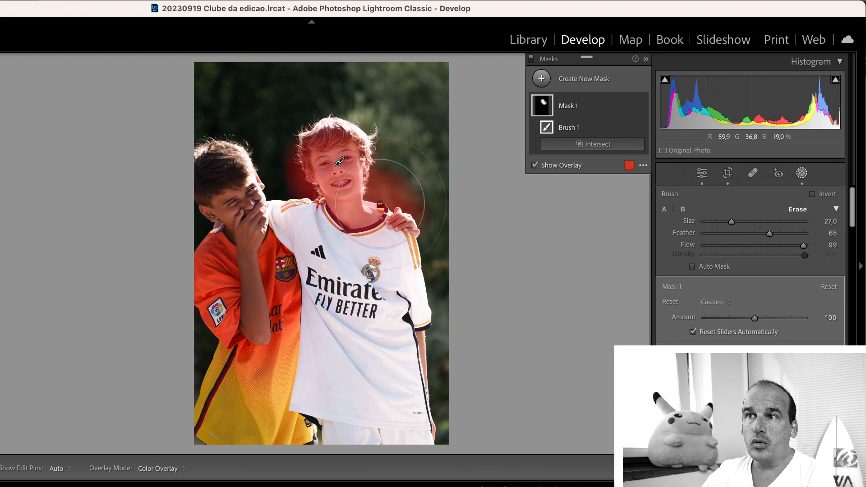
scroll(379, 185, down, 8)
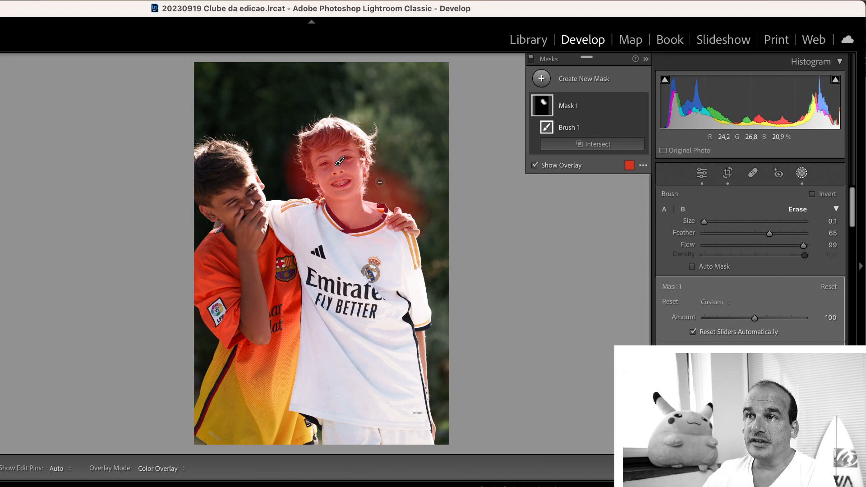
scroll(379, 182, up, 3)
mouse_move(383, 174)
mouse_down()
mouse_move(375, 203)
mouse_move(384, 190)
mouse_move(405, 190)
mouse_move(409, 223)
mouse_up()
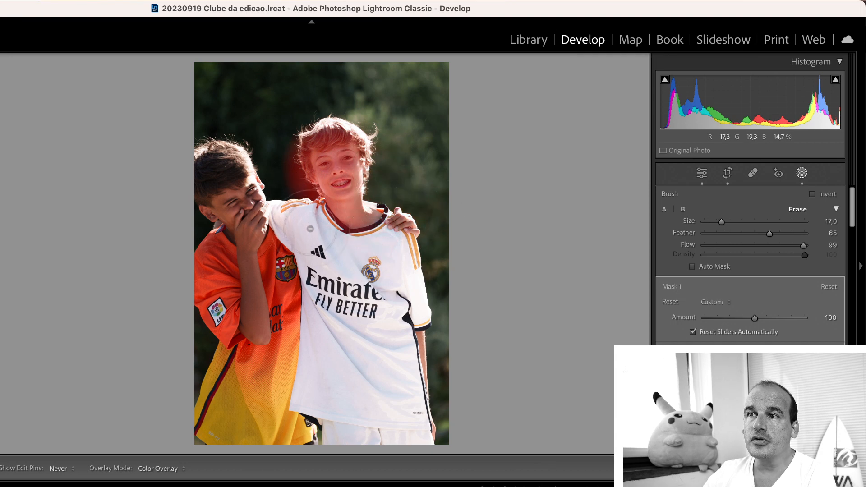
mouse_move(285, 186)
mouse_down()
mouse_move(281, 159)
mouse_move(289, 201)
mouse_move(280, 135)
mouse_move(299, 103)
mouse_move(384, 108)
mouse_move(316, 109)
mouse_move(317, 119)
mouse_move(359, 96)
mouse_up()
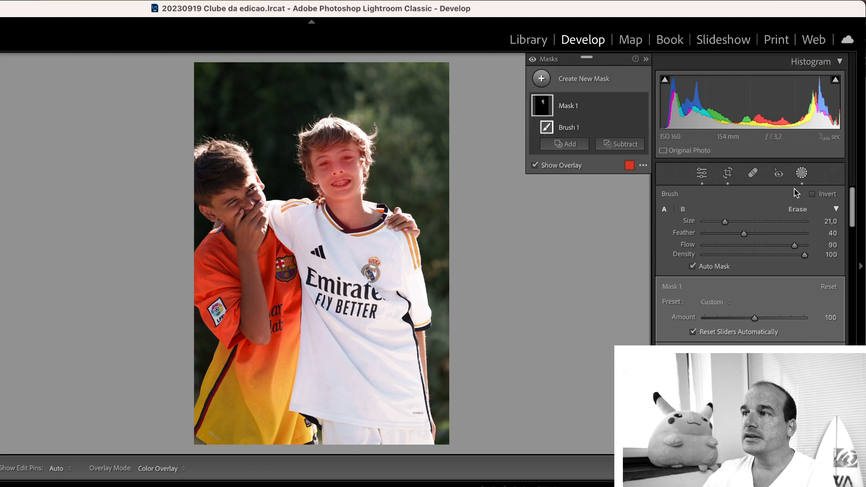
drag(754, 367, 759, 367)
key(o)
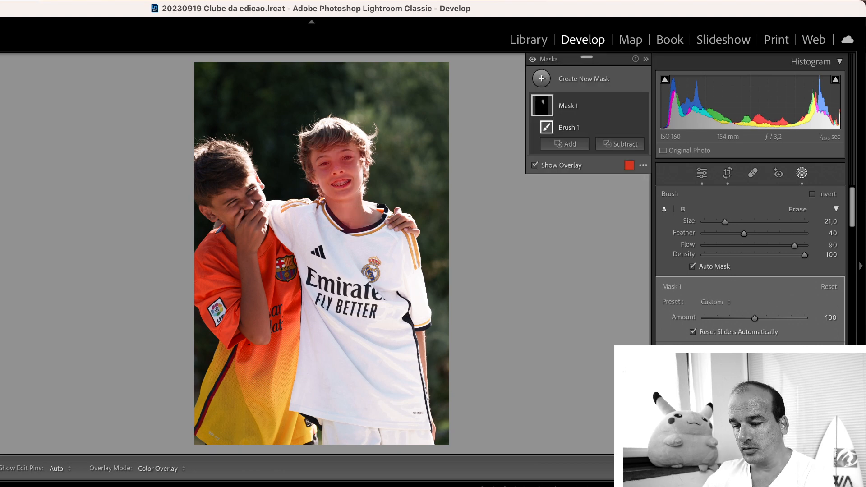
- Set the HSL Red luminance to +69, and delete the brush mask on the face of the boy in white
drag(851, 200, 854, 339)
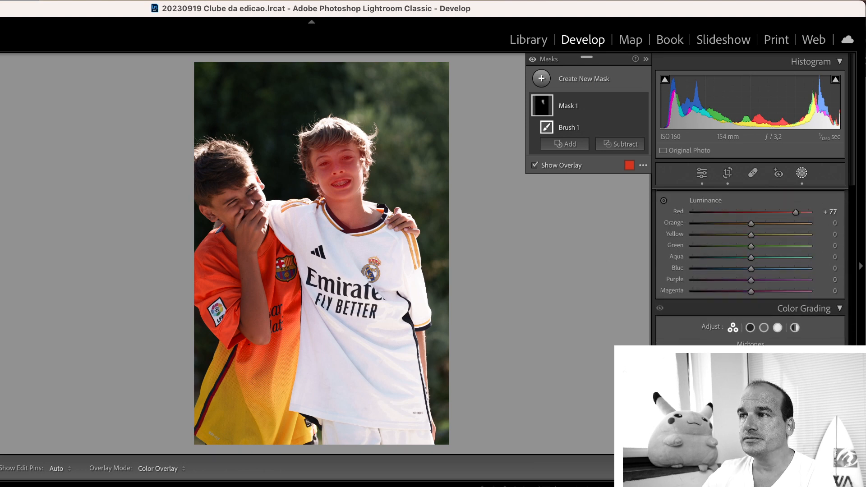
mouse_move(750, 244)
mouse_down()
mouse_move(796, 246)
mouse_move(769, 244)
mouse_move(787, 245)
mouse_up()
click(569, 108)
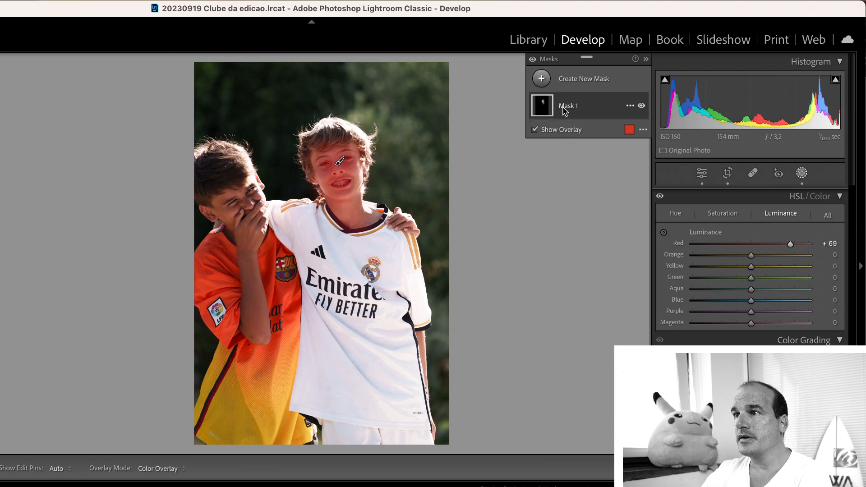
key(Delete)
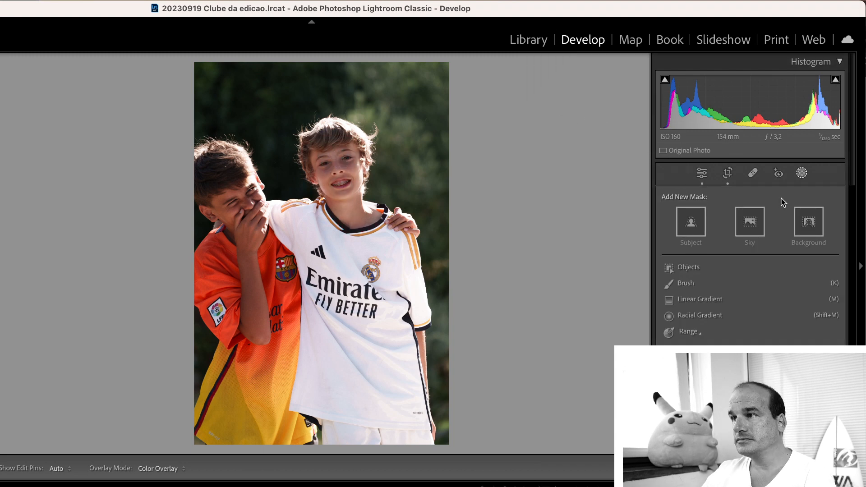
key(m)
drag(852, 200, 853, 215)
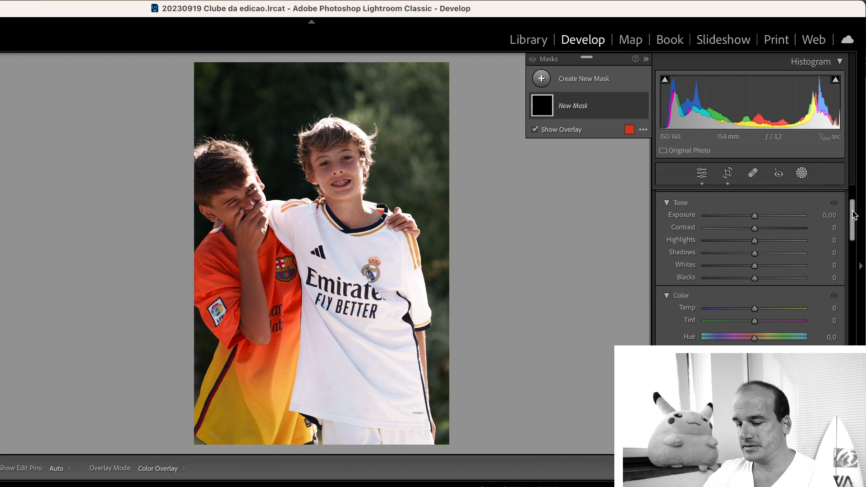
key(m)
scroll(852, 242, down, 10)
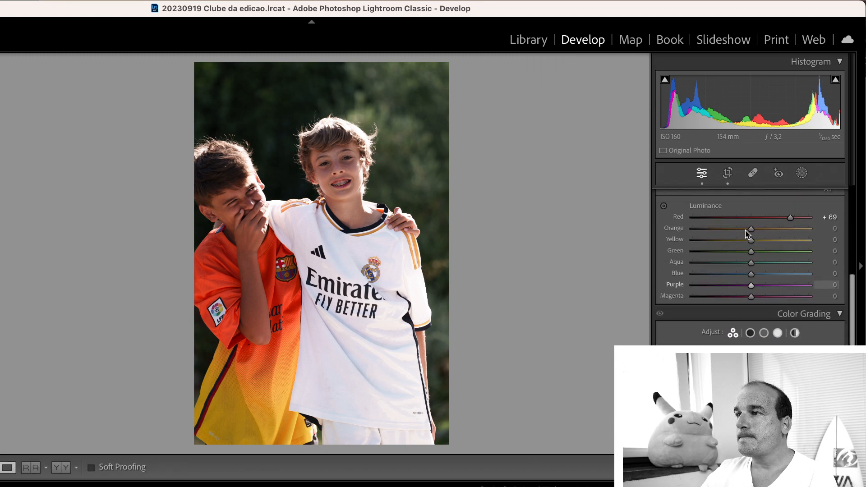
- Set the HSL Orange luminance to -1 and inspect the white shirt up close
mouse_move(750, 229)
mouse_down()
mouse_move(789, 231)
mouse_move(750, 231)
mouse_up()
scroll(746, 232, up, 2)
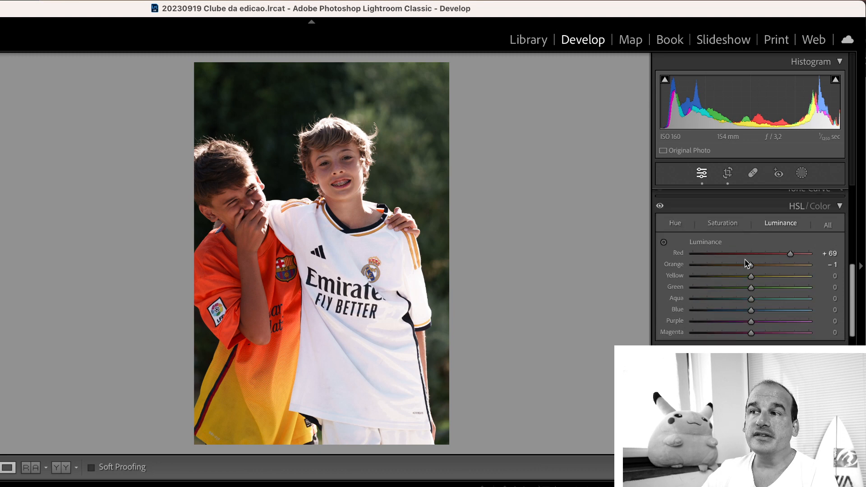
scroll(744, 261, down, 1)
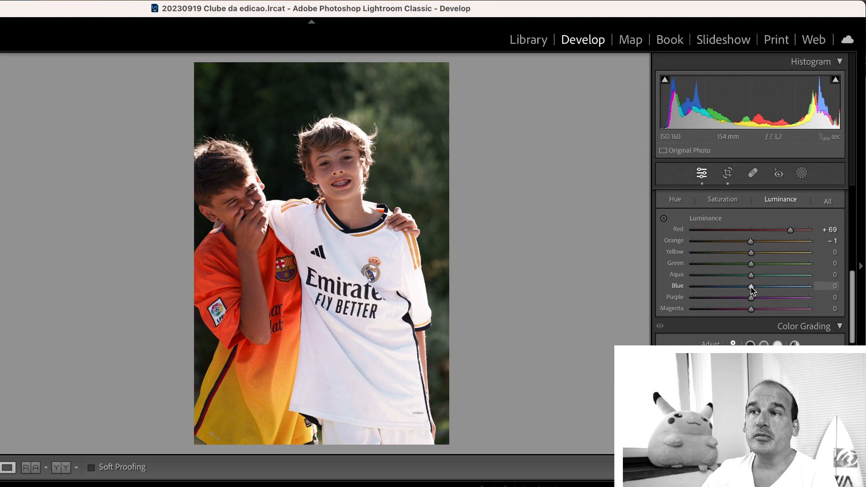
click(331, 262)
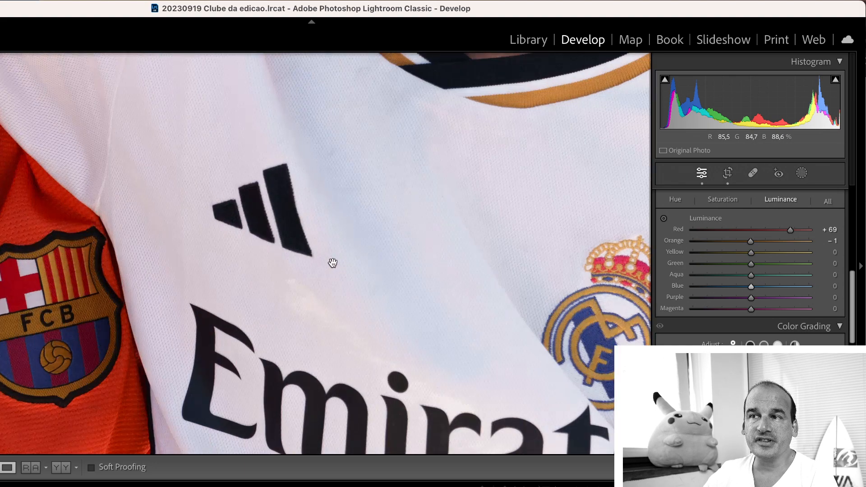
click(399, 215)
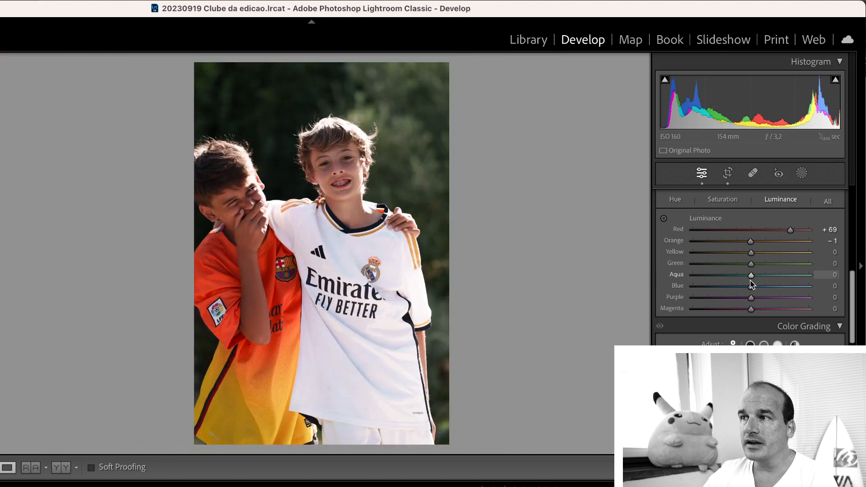
- Try an HSL Blue luminance of -100, bring it back to -3, and lower the Blue saturation to -32
drag(751, 286, 656, 283)
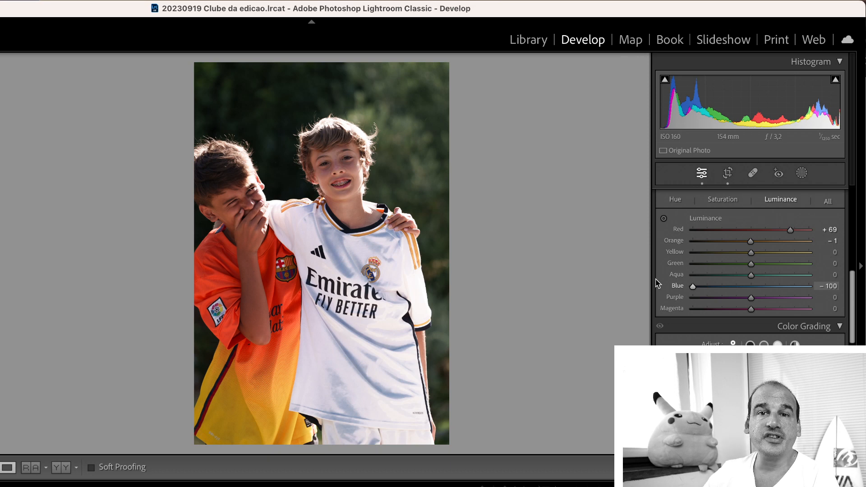
drag(657, 283, 749, 286)
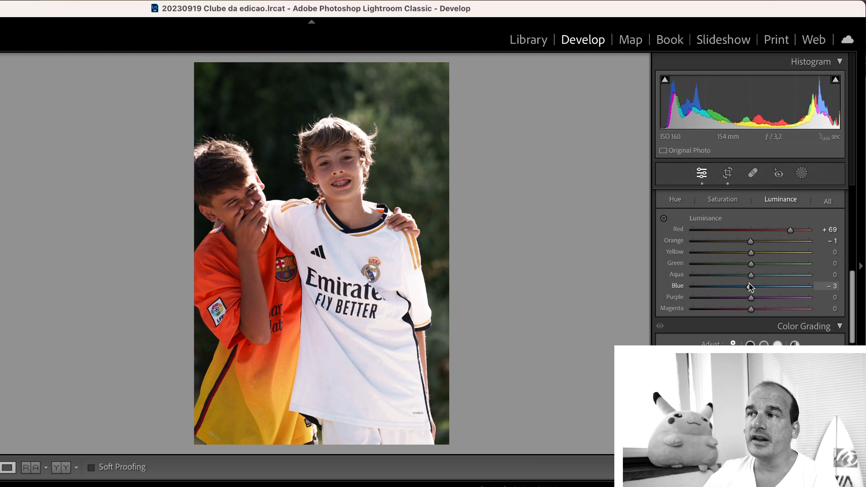
click(720, 202)
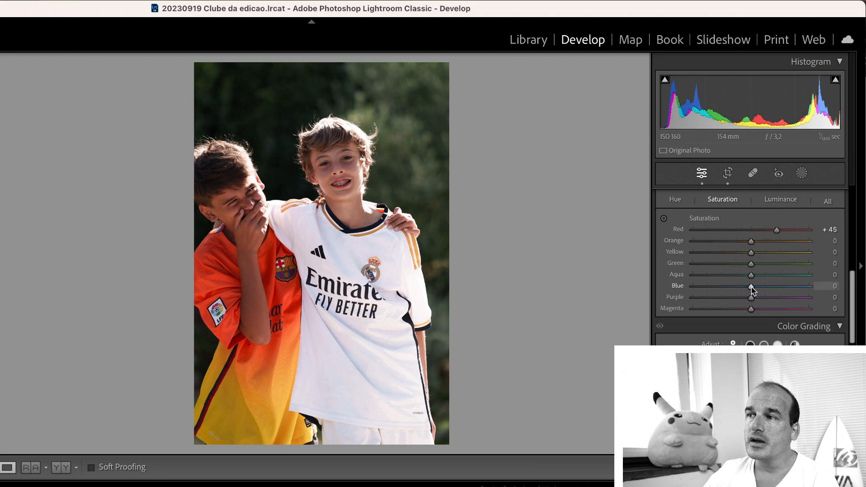
drag(746, 285, 732, 286)
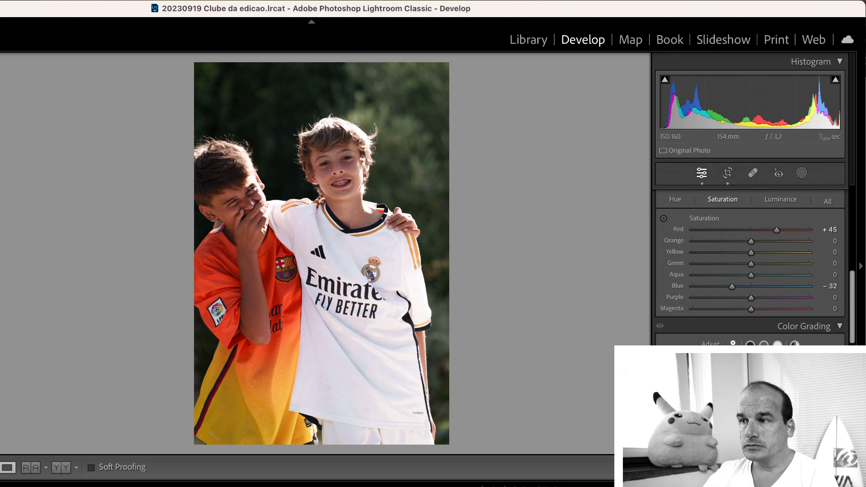
- Switch to the next photo, of the woman with the rolled mat, and set the HSL hue of Aqua to +100 and of Blue to +1
key(Right)
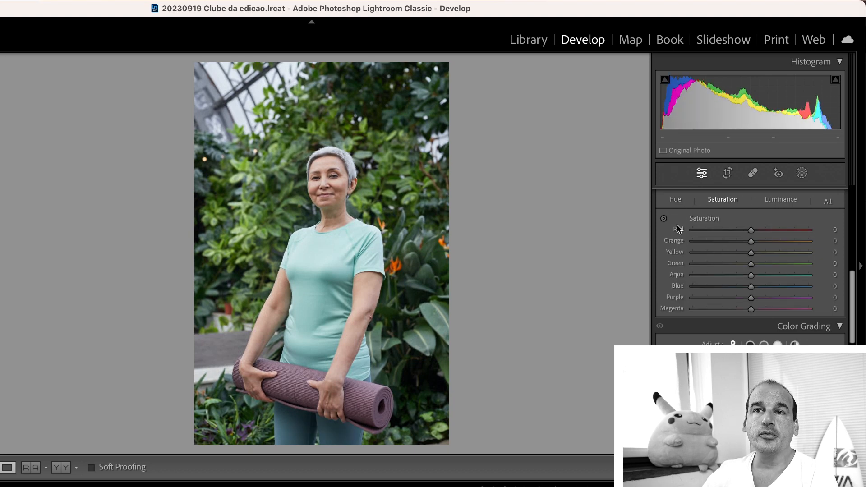
scroll(679, 229, up, 1)
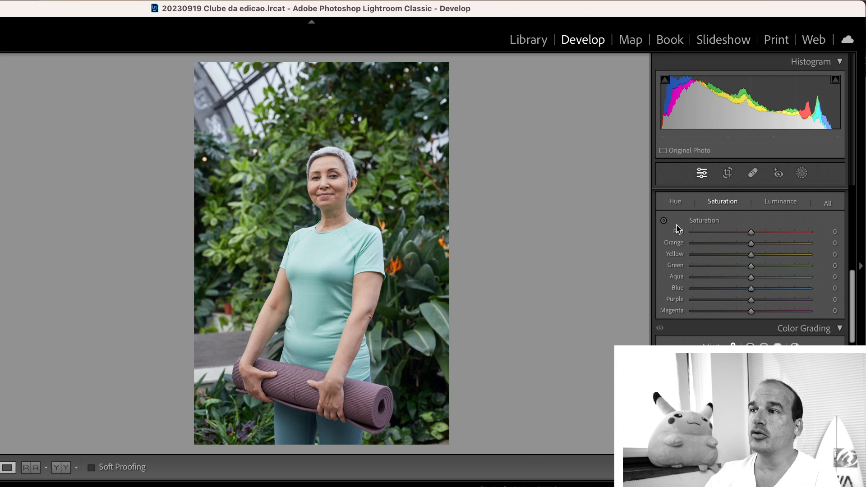
click(673, 201)
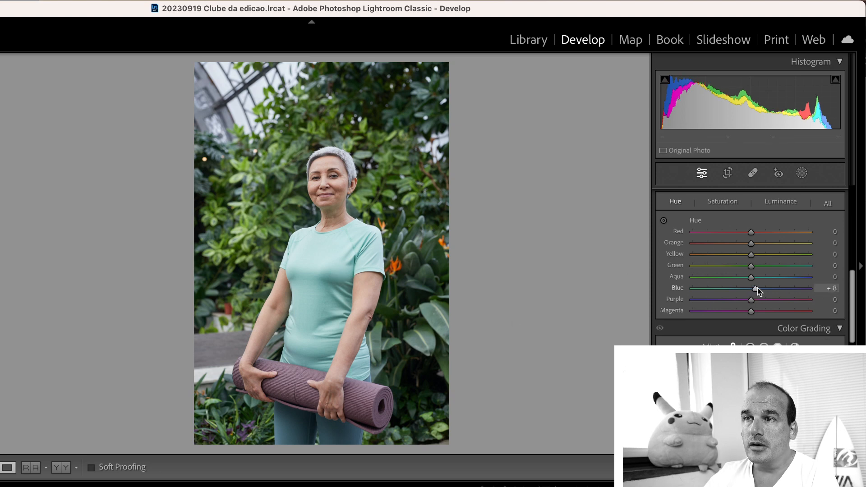
drag(772, 290, 858, 287)
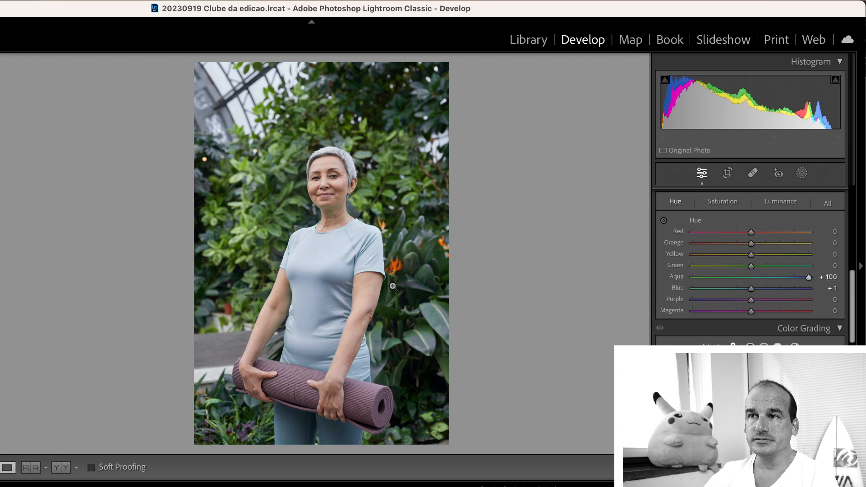
- Check the woman's face up close, try an HSL Aqua hue of +37, and reset it to 0
click(340, 207)
drag(339, 208, 320, 330)
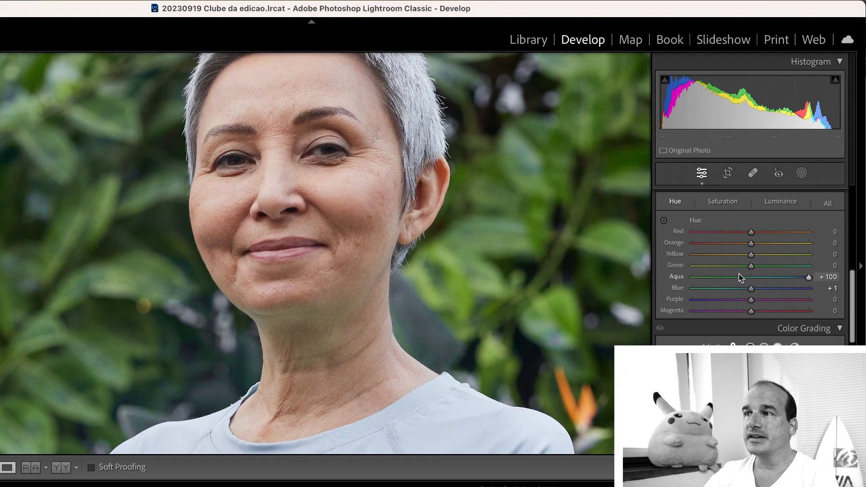
drag(807, 276, 771, 280)
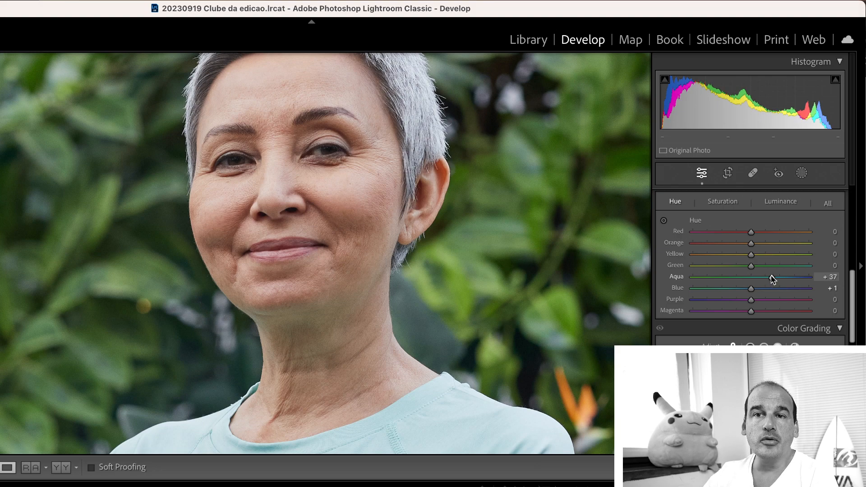
click(822, 277)
text(0)
key(Return)
click(378, 289)
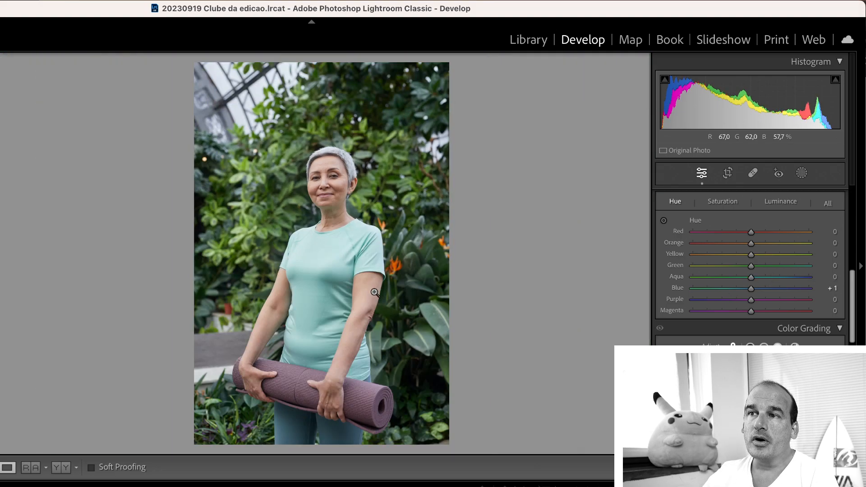
- Try a Select Subject mask on the woman with a mask Hue of 51,4, and delete the mask
click(801, 174)
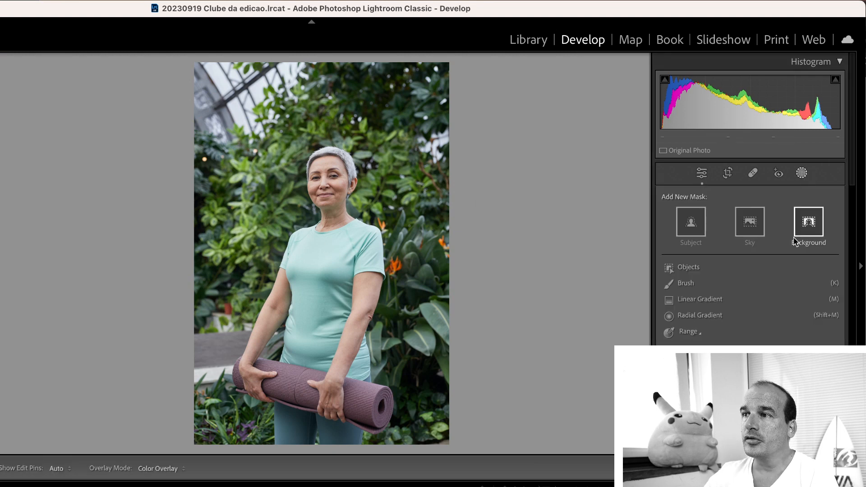
click(682, 226)
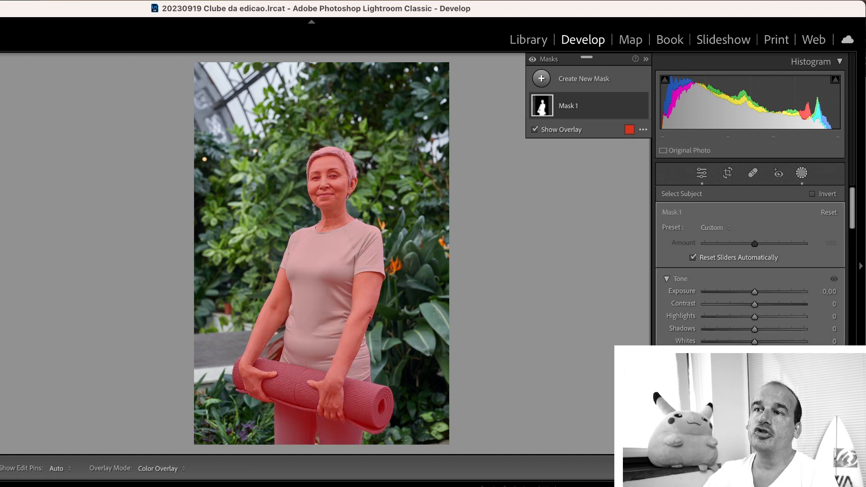
mouse_move(853, 216)
mouse_down()
mouse_move(853, 356)
mouse_move(850, 208)
mouse_move(850, 224)
mouse_up()
scroll(705, 284, down, 2)
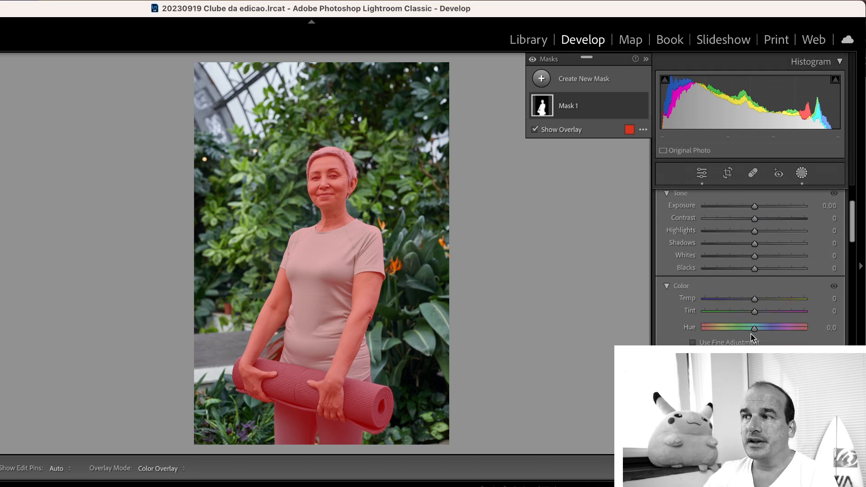
mouse_move(754, 327)
mouse_down()
mouse_move(812, 333)
mouse_move(703, 329)
mouse_move(767, 329)
mouse_up()
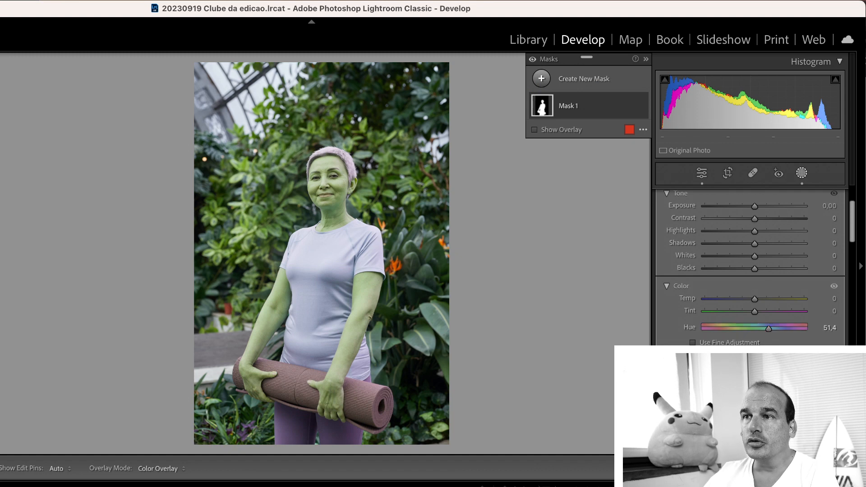
key(Delete)
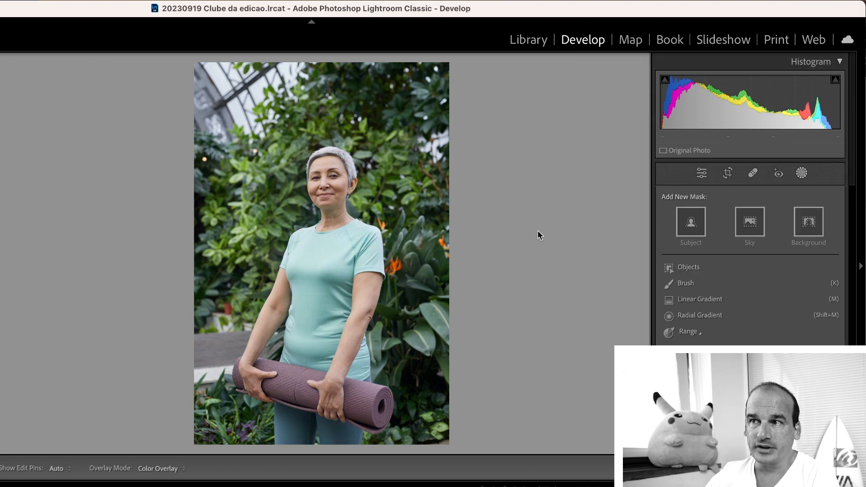
click(692, 222)
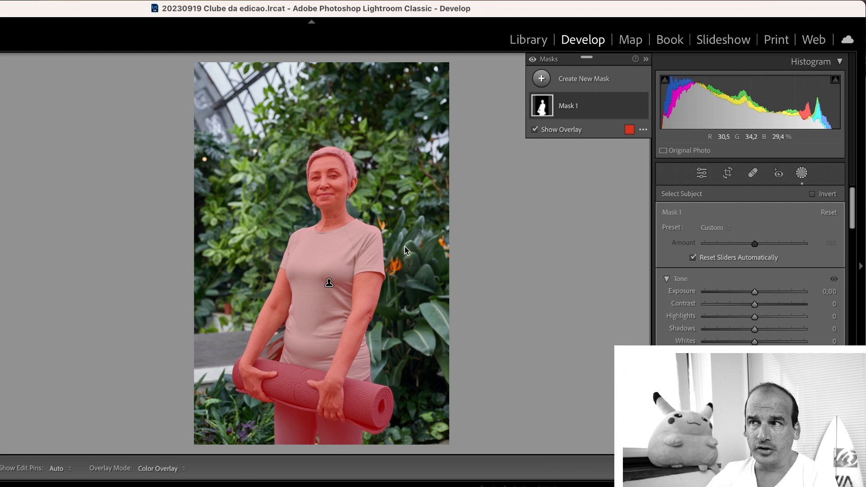
click(590, 107)
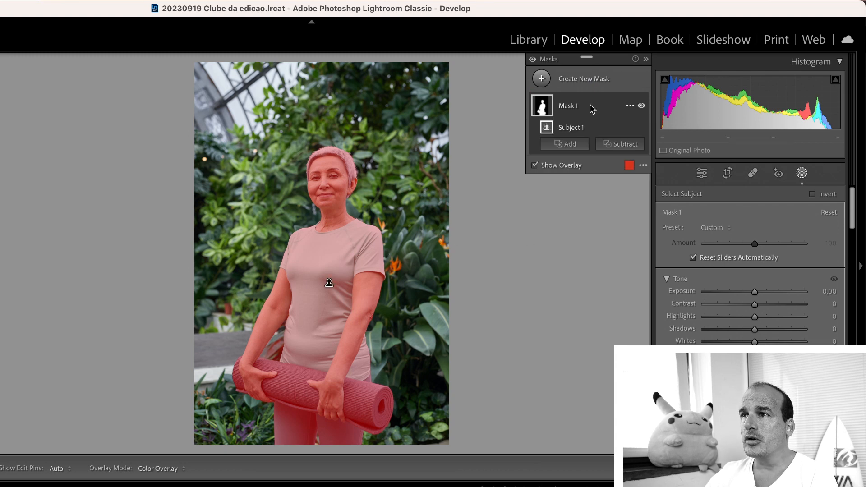
key(Delete)
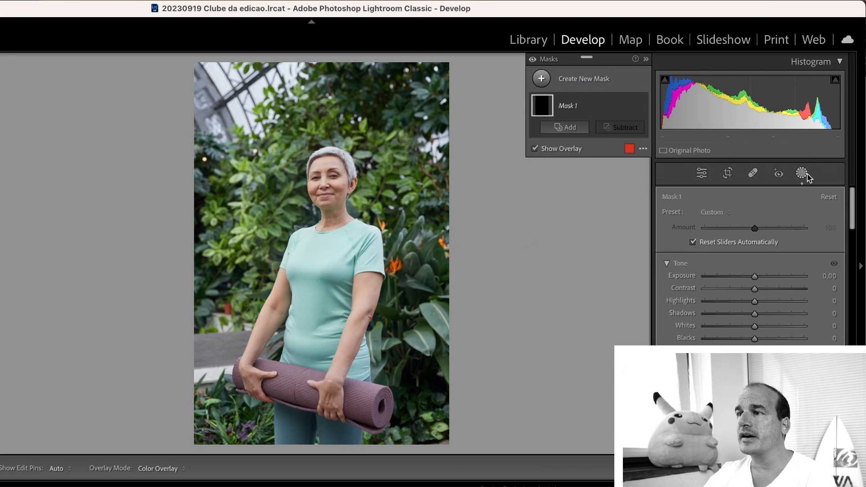
click(806, 175)
click(806, 175)
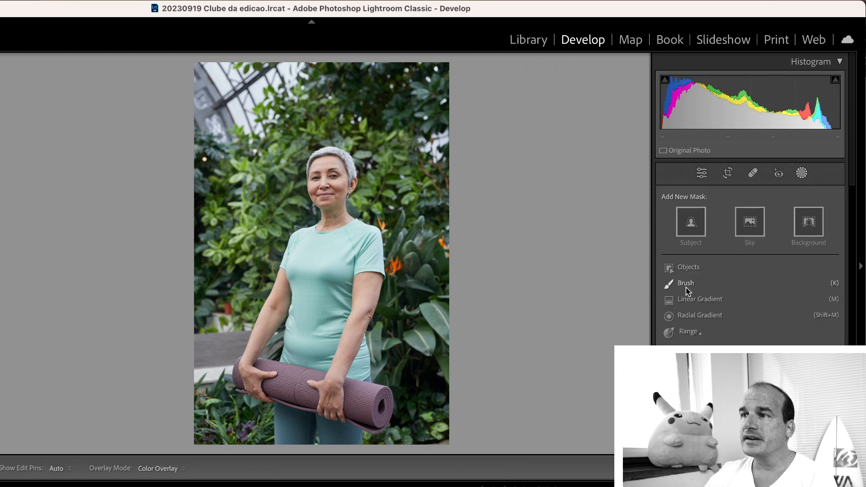
- Create an Objects mask around the woman's torso and arms and intersect it with a Color Range sampled from her shirt
click(688, 268)
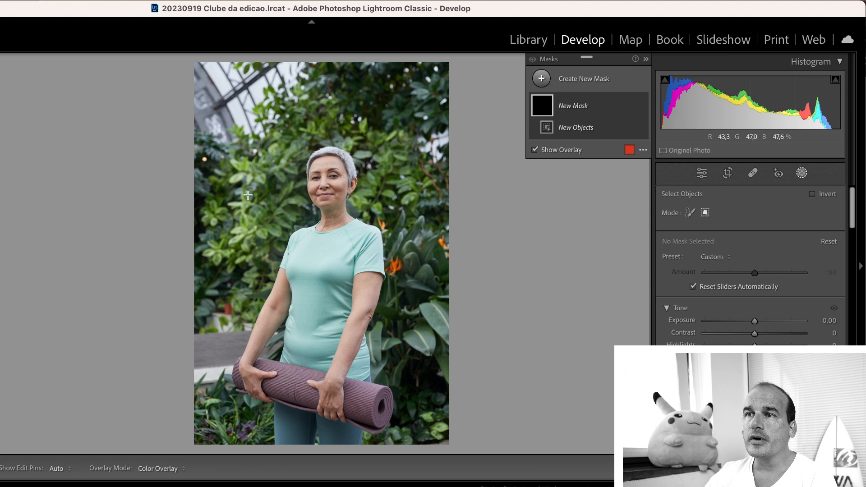
drag(234, 206, 420, 391)
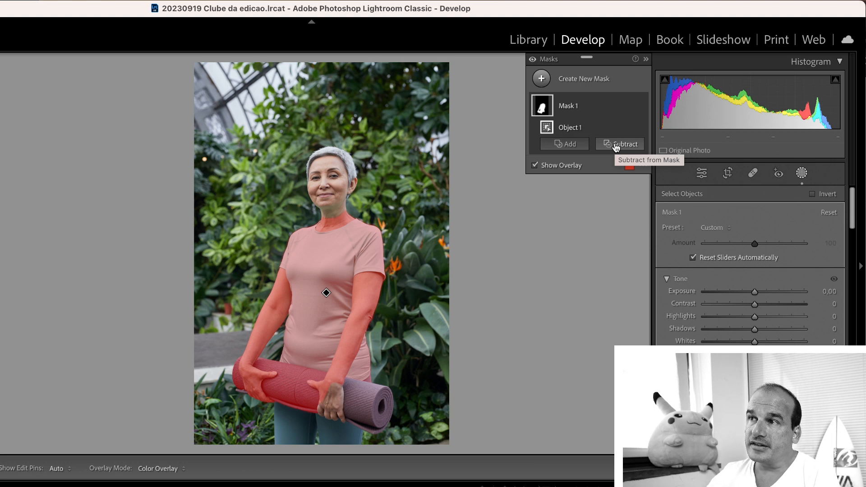
key(alt)
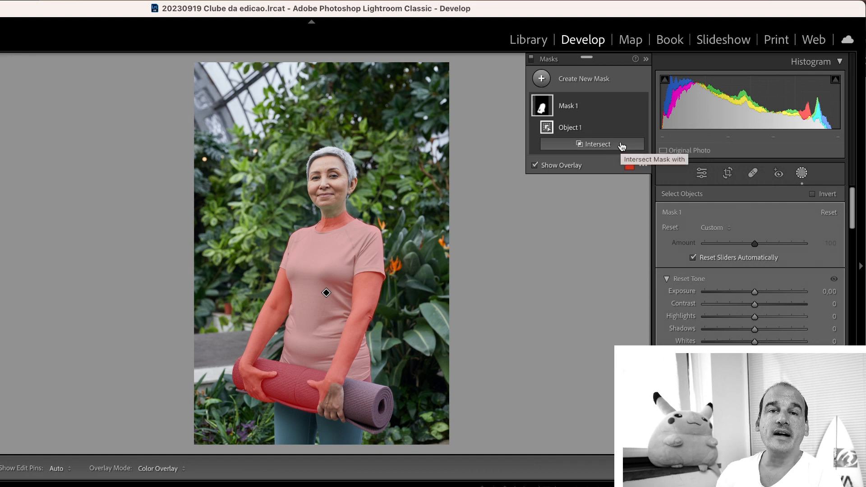
key(alt)
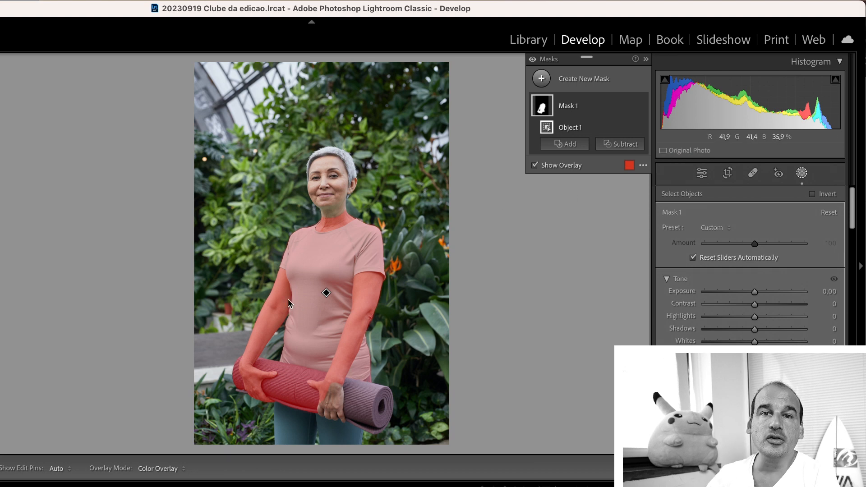
key(alt)
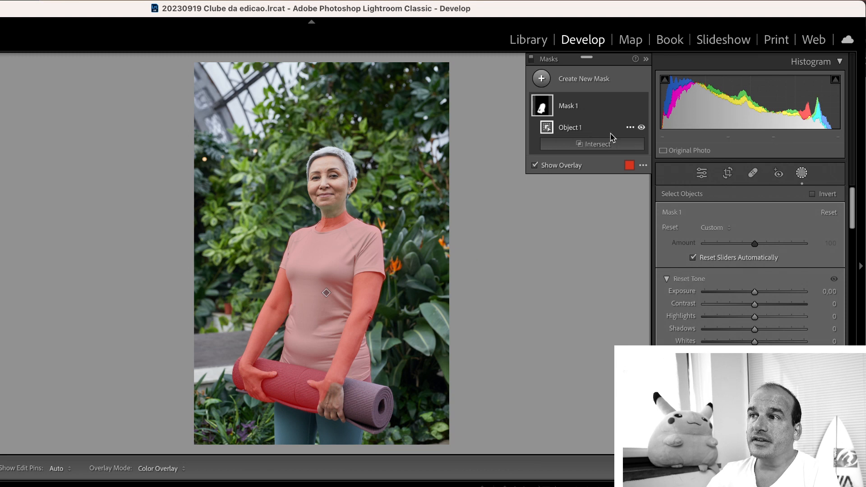
alt+click(595, 145)
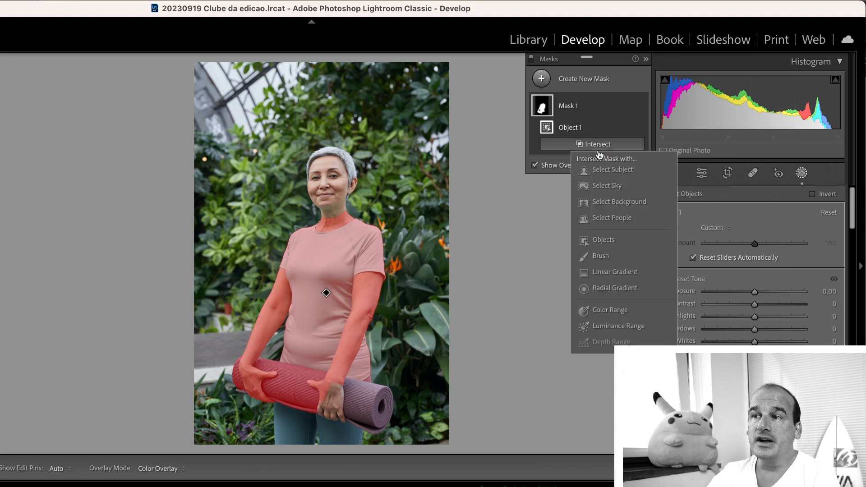
click(604, 311)
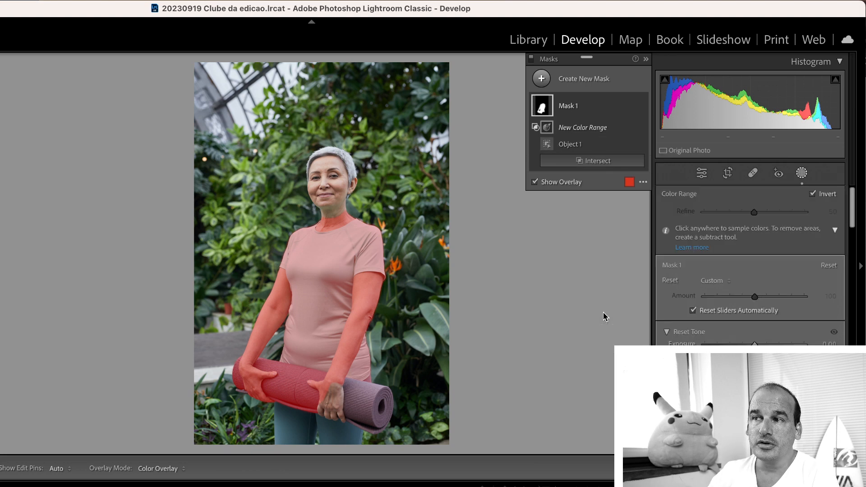
click(316, 266)
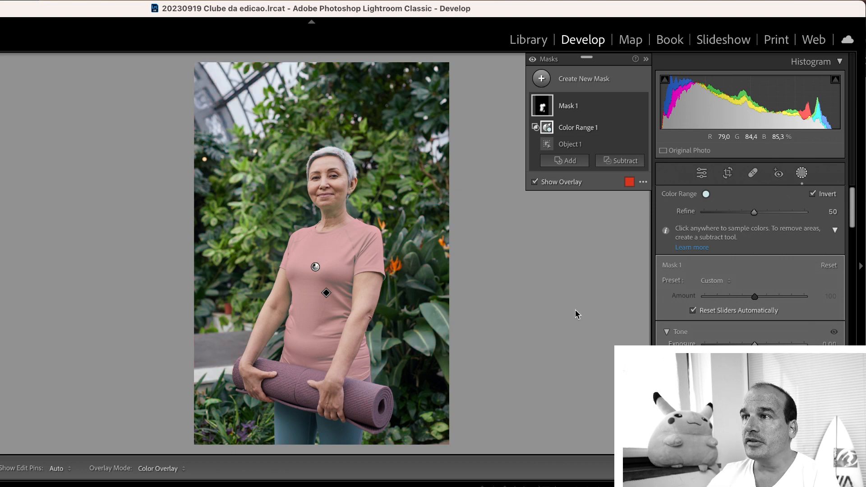
- Recolor the masked shirt with a mask Hue of -134,6, Saturation of -19 and Temp of -47
drag(851, 203, 851, 234)
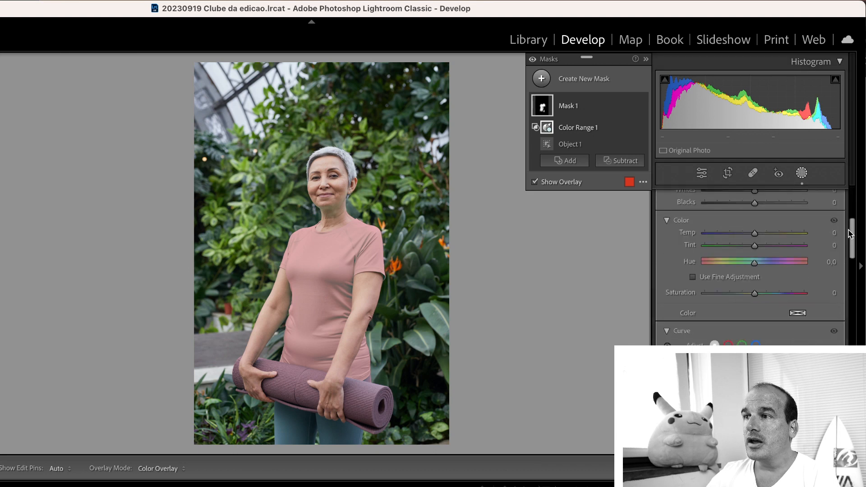
mouse_move(756, 267)
mouse_down()
mouse_move(707, 267)
mouse_move(787, 268)
mouse_move(765, 266)
mouse_up()
drag(819, 268, 716, 266)
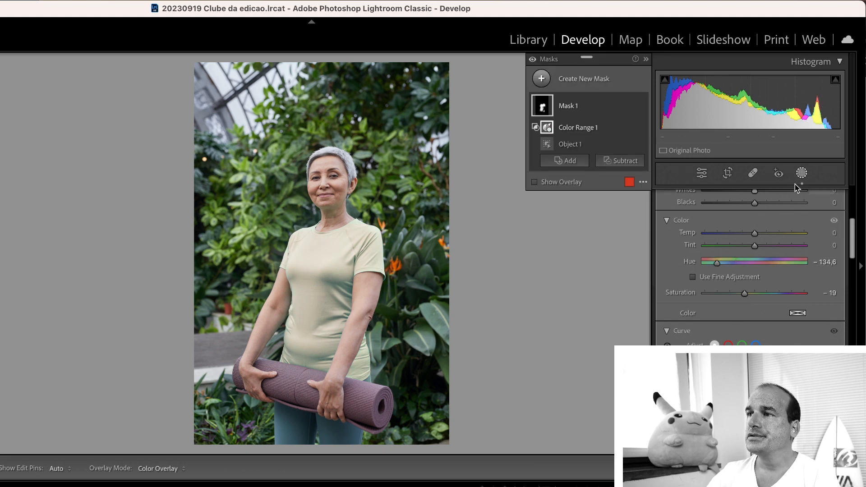
drag(755, 233, 731, 234)
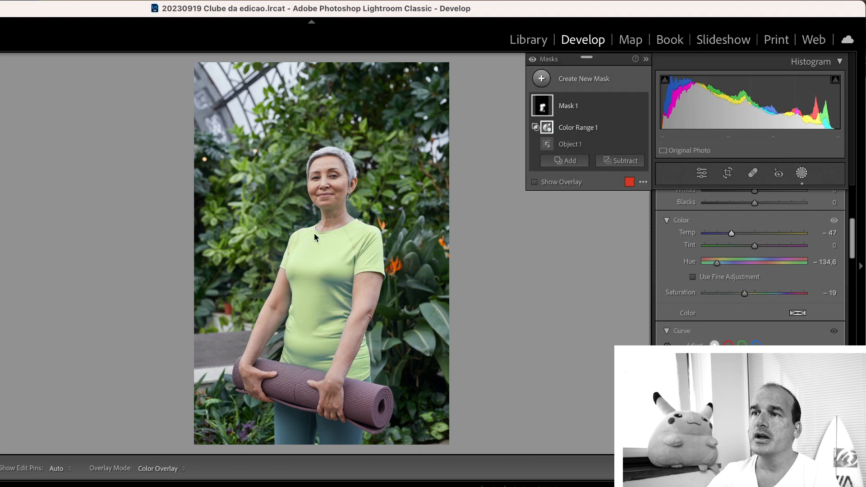
- Close the masking tools and inspect the recolored shirt's neckline, sleeve and folds up close
key(shift+w)
click(328, 243)
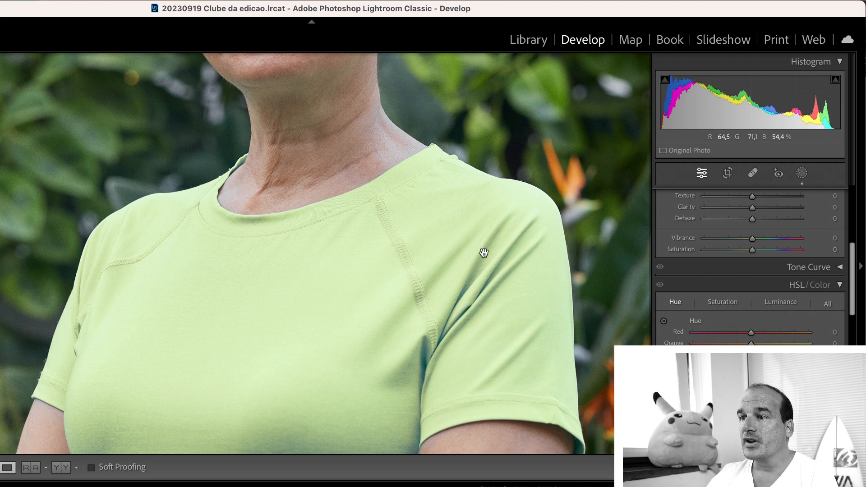
drag(482, 253, 319, 86)
drag(364, 290, 347, 247)
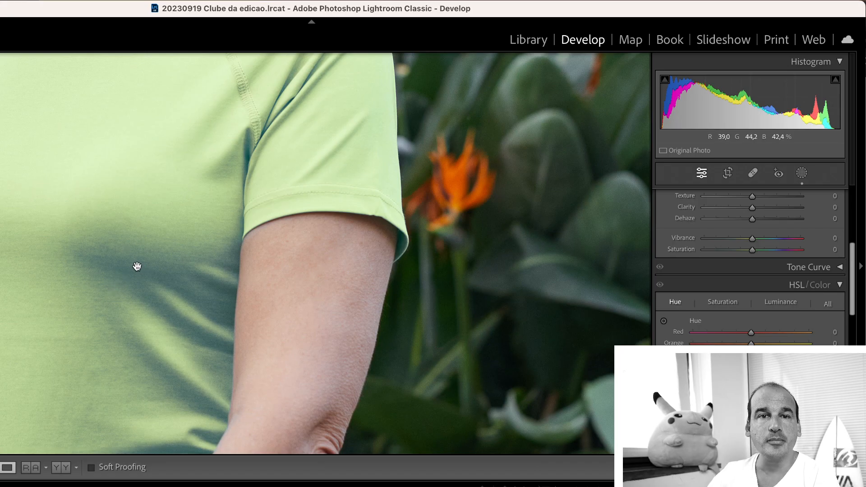
click(127, 252)
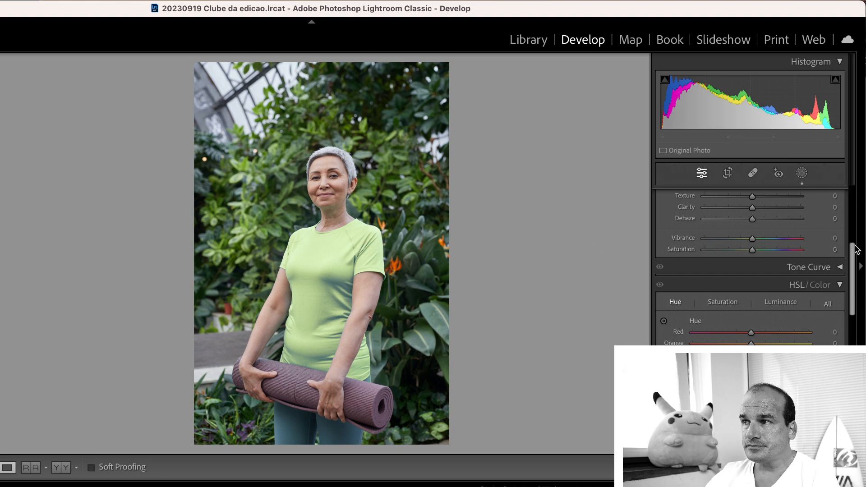
- Set the photo's white balance Temp to +15, and slightly reduce the HSL Orange saturation with an Orange luminance of -6
drag(852, 246, 847, 187)
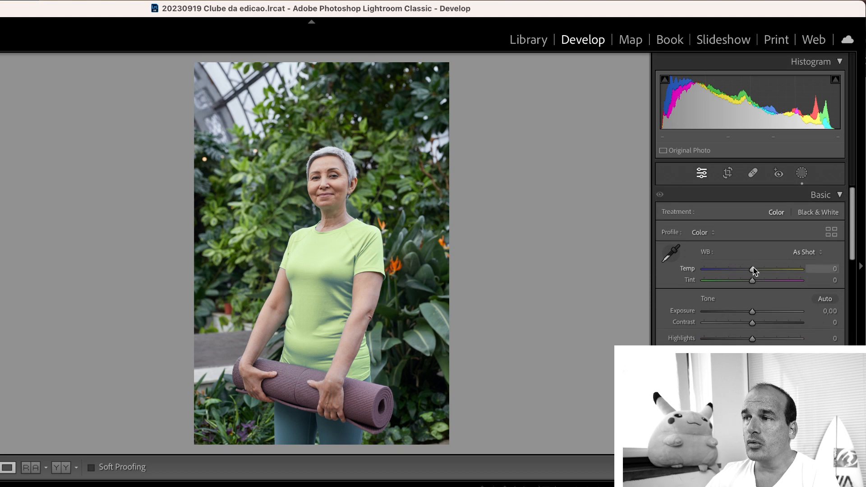
drag(753, 269, 760, 269)
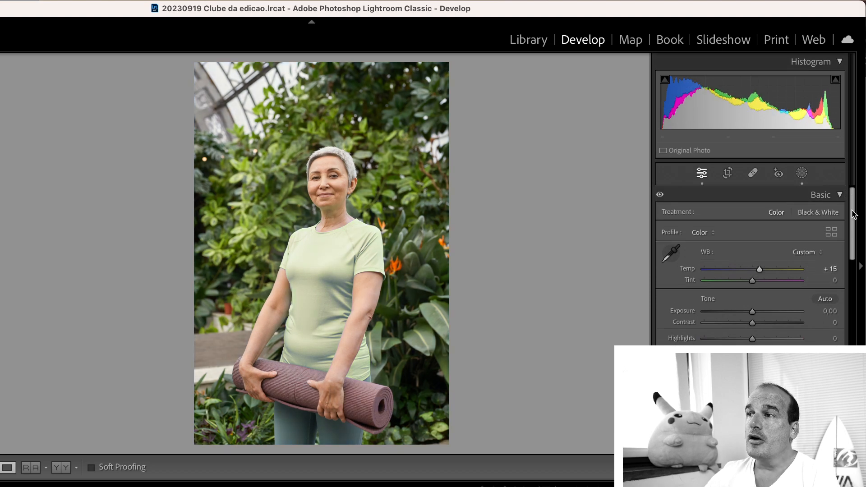
drag(853, 214, 857, 286)
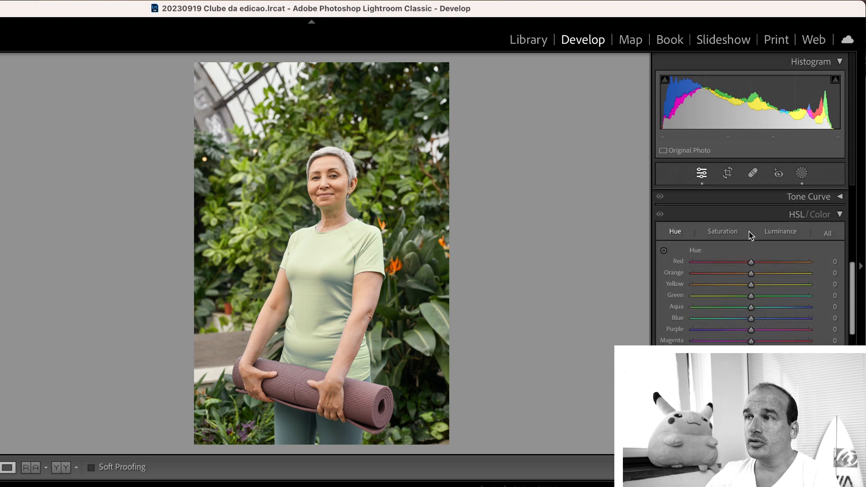
click(721, 231)
mouse_move(751, 273)
mouse_down()
mouse_move(736, 276)
mouse_move(769, 274)
mouse_move(748, 276)
mouse_up()
click(774, 232)
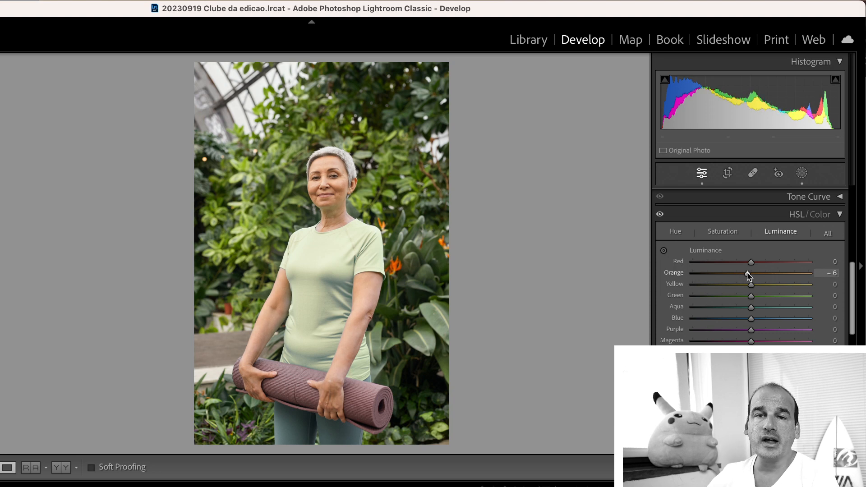
scroll(750, 282, up, 1)
scroll(747, 280, up, 1)
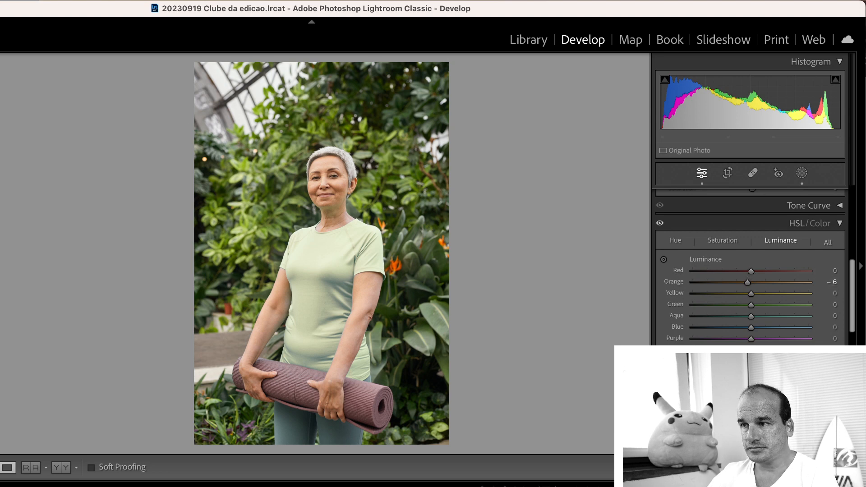
- Switch to the next photo, of the man in the hat, and set the Color Grading shadows to hue 207, saturation 100, luminance -100
key(Right)
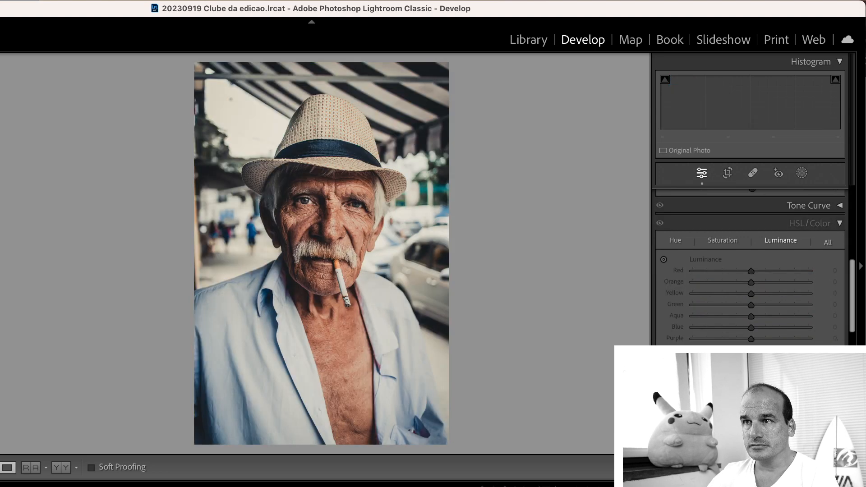
drag(852, 271, 852, 278)
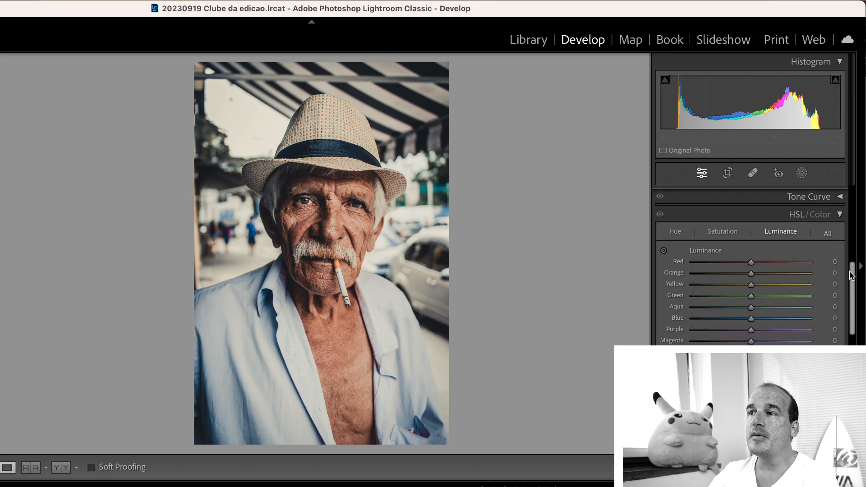
drag(852, 276, 846, 318)
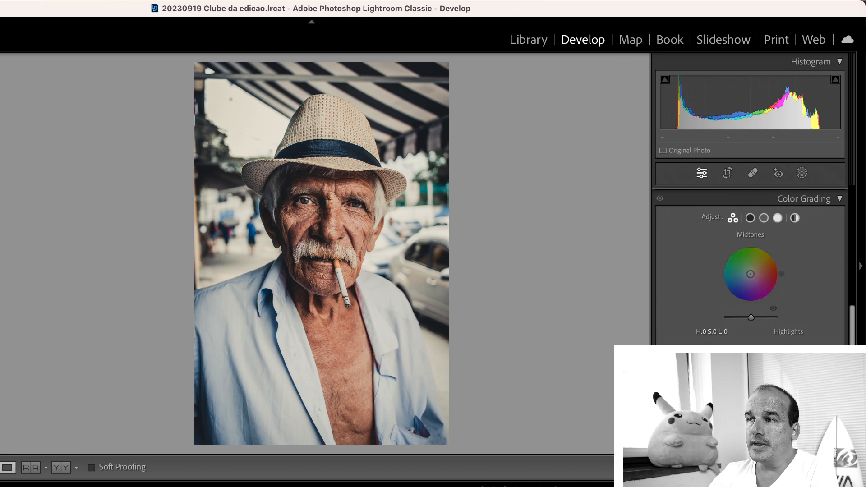
drag(711, 371, 689, 380)
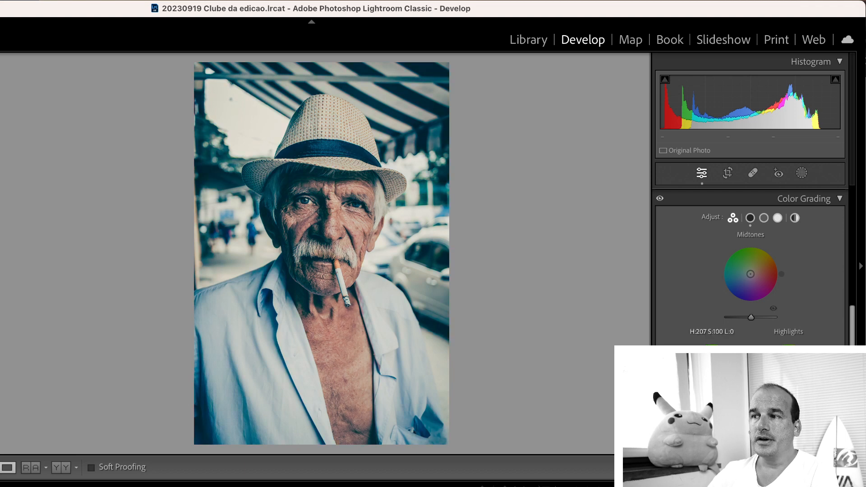
drag(711, 414, 678, 414)
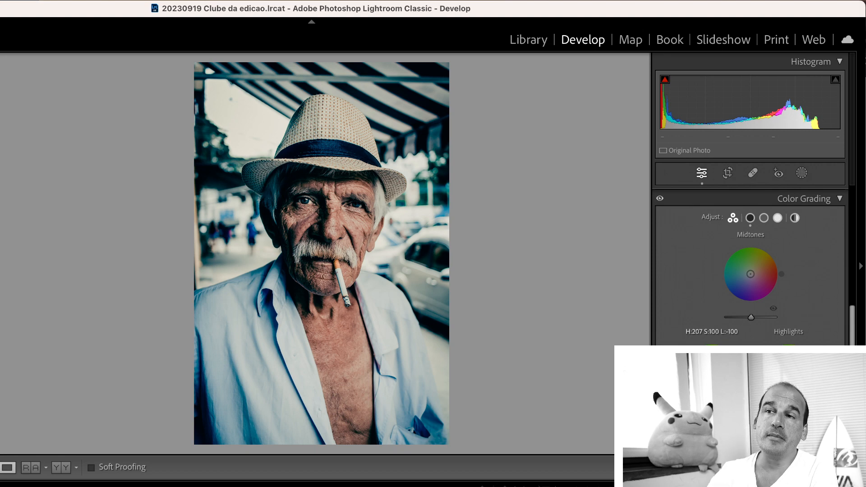
- Set the Color Grading shadows to hue 59 and saturation 51 while checking the man's face up close
click(250, 234)
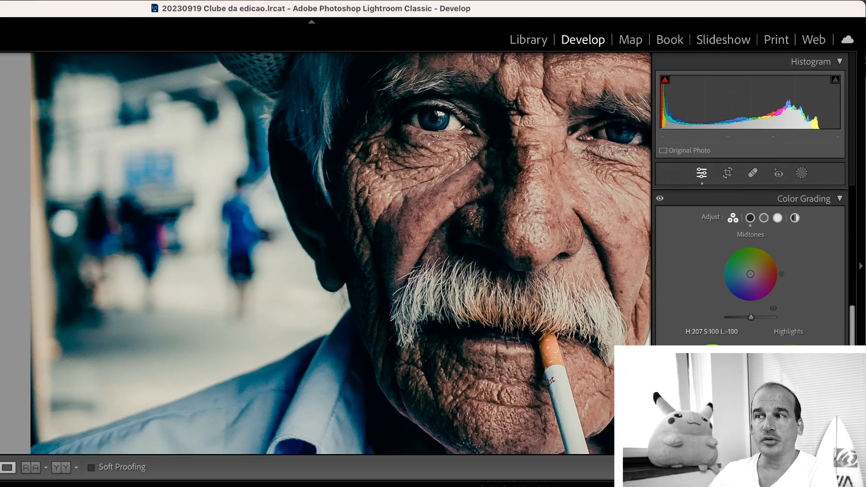
drag(683, 383, 727, 344)
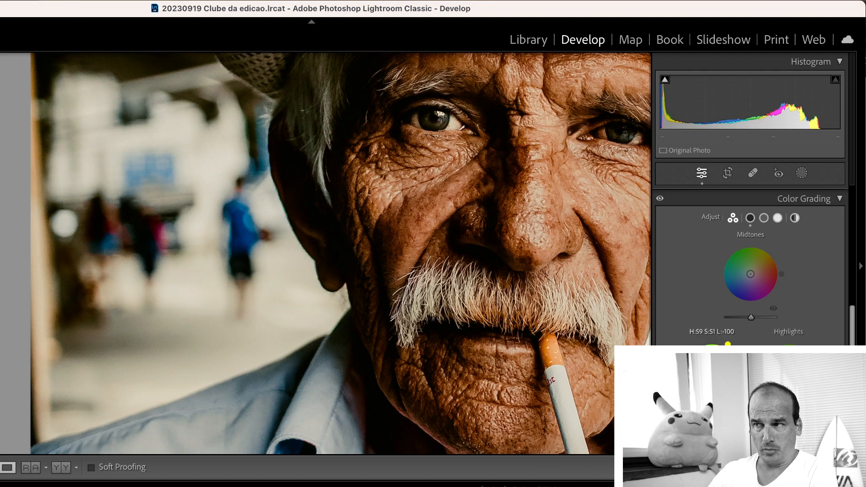
click(452, 303)
click(259, 240)
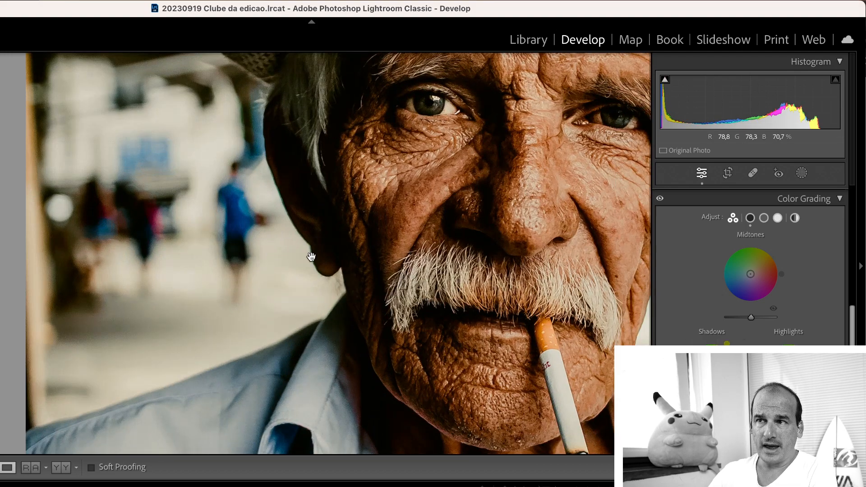
click(484, 239)
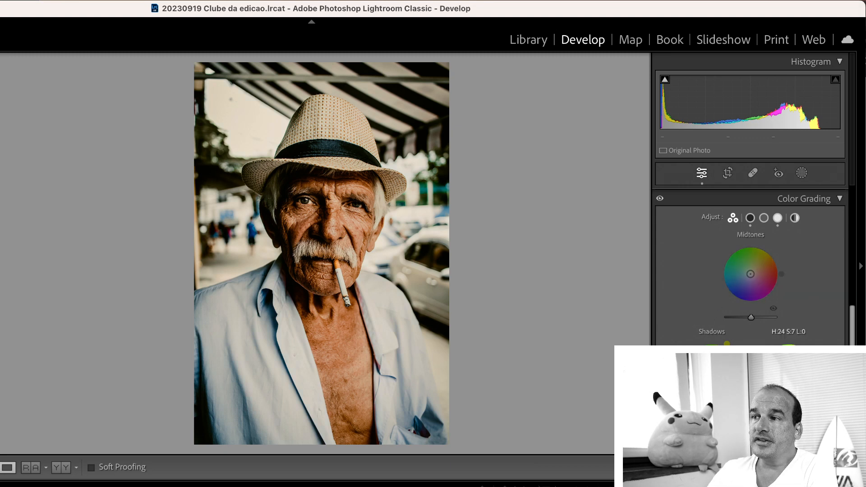
- Tint the Color Grading highlights green with hue 119 and saturation 24, and set the Basic Highlights to -23
drag(790, 369, 773, 344)
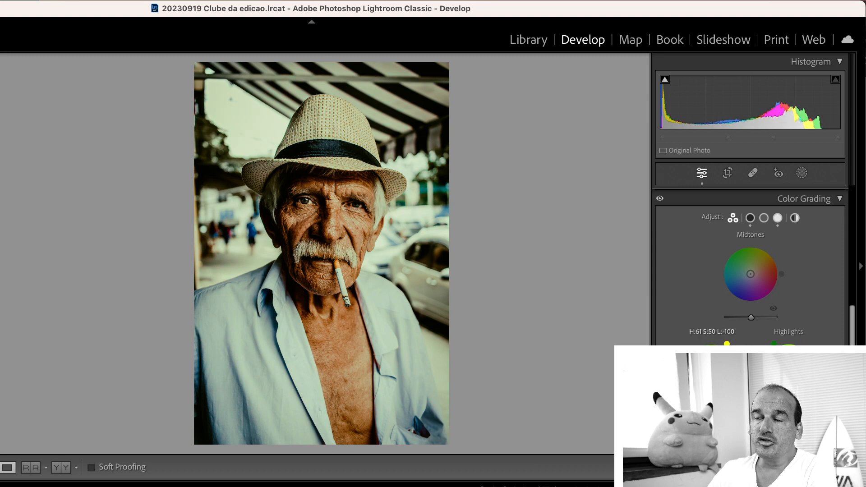
drag(852, 326, 846, 221)
mouse_move(751, 327)
mouse_down()
mouse_move(702, 328)
mouse_move(811, 329)
mouse_move(708, 326)
mouse_move(773, 325)
mouse_move(731, 324)
mouse_move(740, 323)
mouse_up()
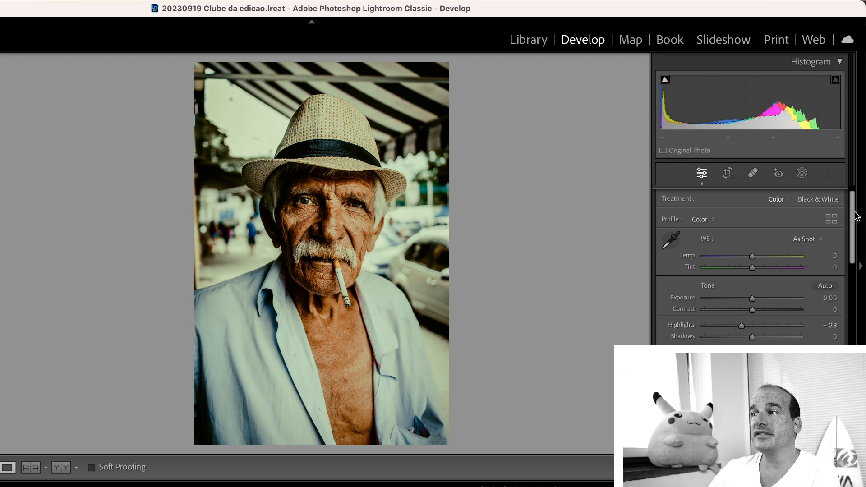
- Refine the Color Grading shadows to hue 61 and saturation 29, and go through the Midtones, Highlights and Global wheels
scroll(854, 214, down, 10)
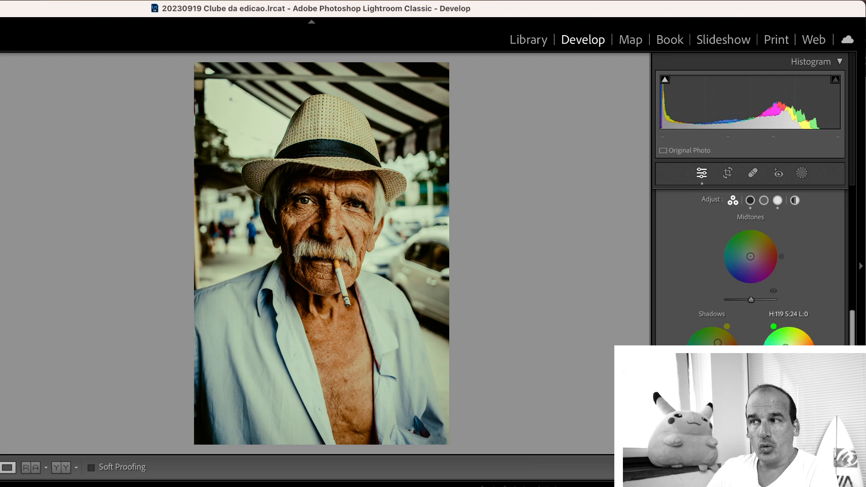
drag(785, 347, 784, 346)
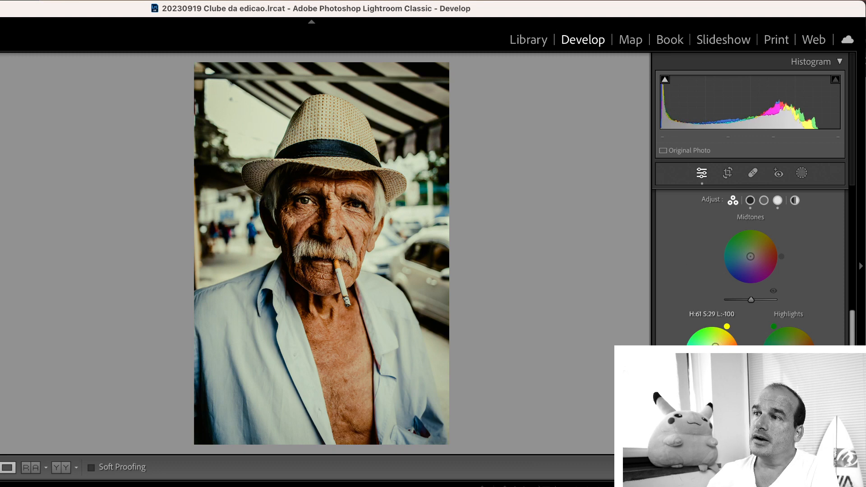
click(764, 199)
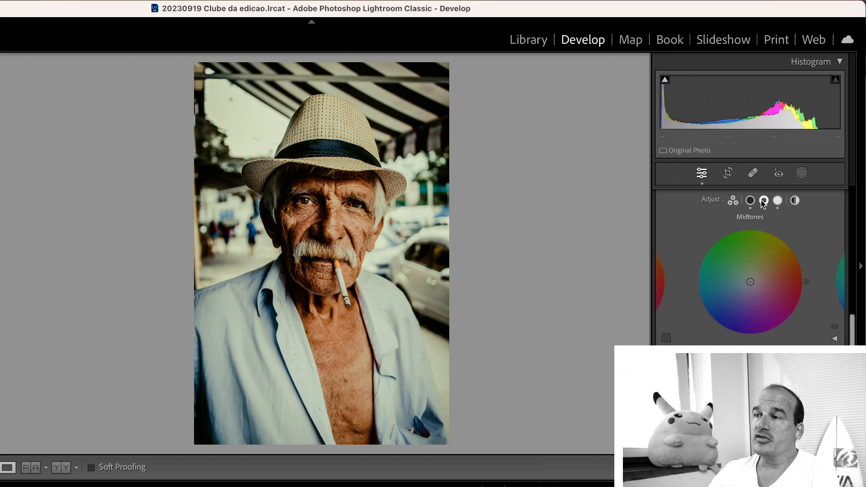
click(777, 201)
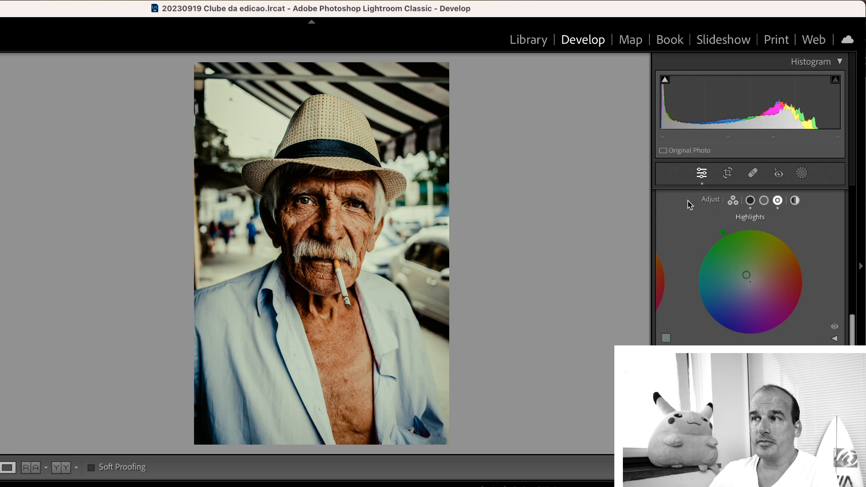
click(794, 201)
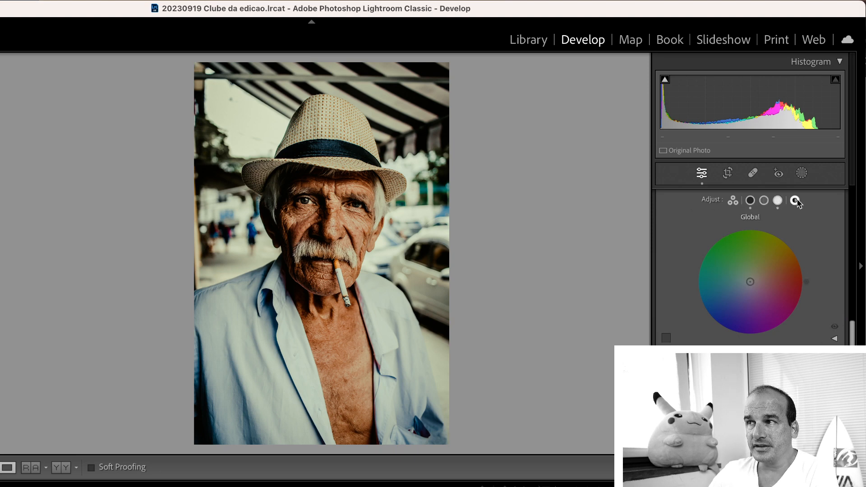
- Tint the Color Grading Global wheel slightly blue, and review the Shadows wheel and the combined view
drag(754, 267, 740, 287)
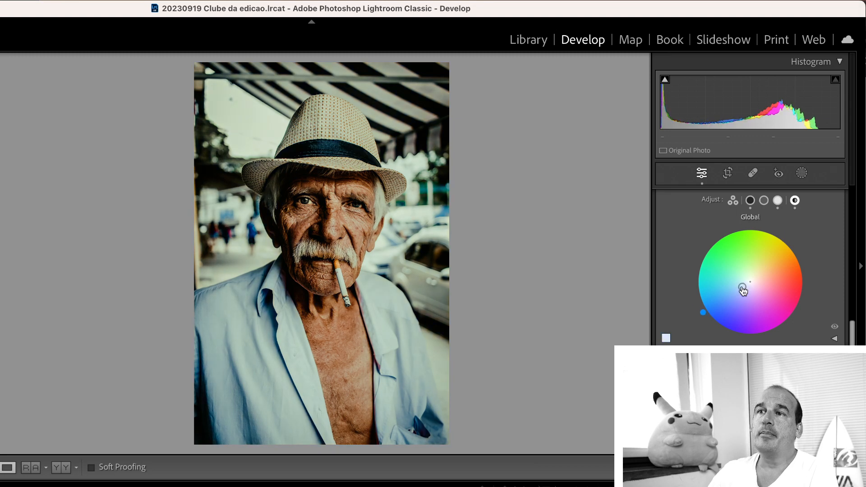
click(778, 200)
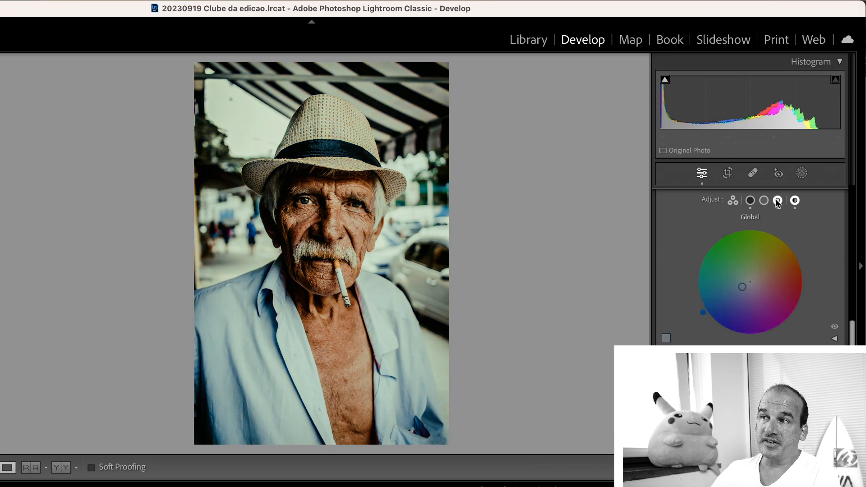
click(749, 201)
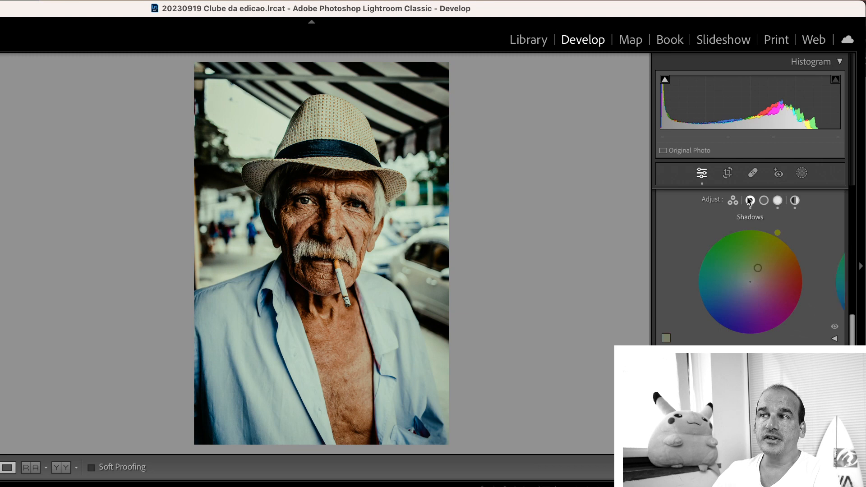
click(733, 201)
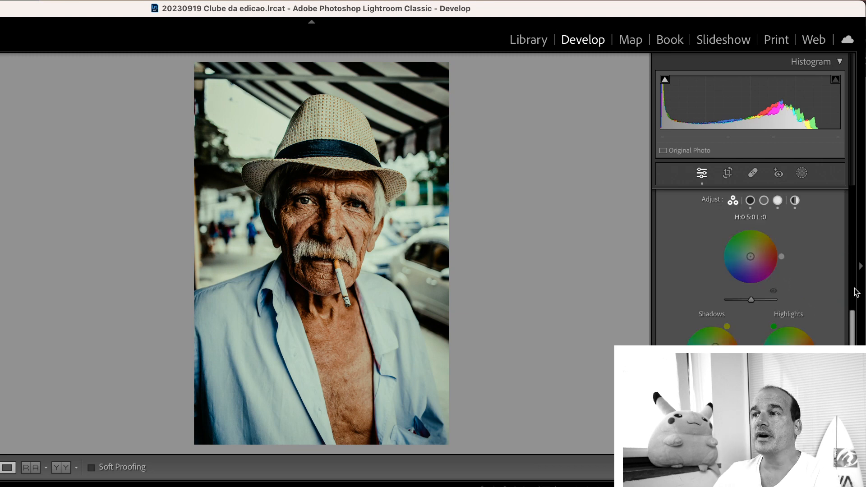
- Review the HSL Saturation, Hue and All views, and set the Red hue to +25
scroll(748, 257, up, 10)
scroll(748, 257, down, 5)
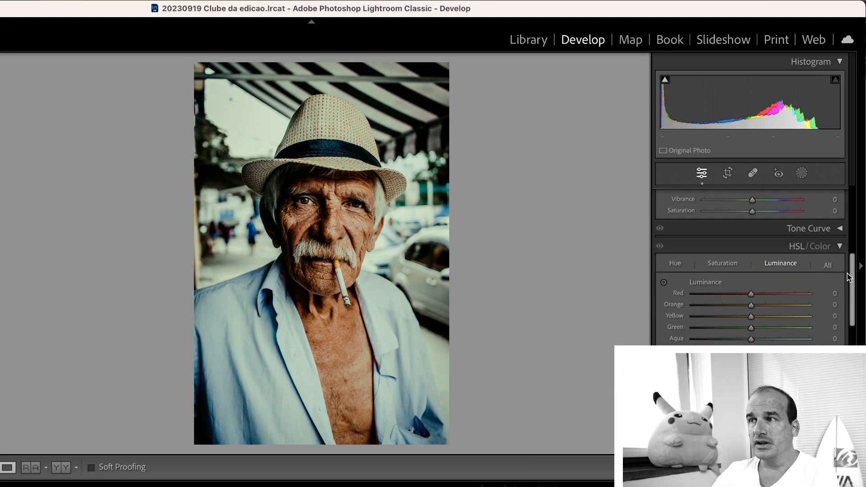
click(722, 244)
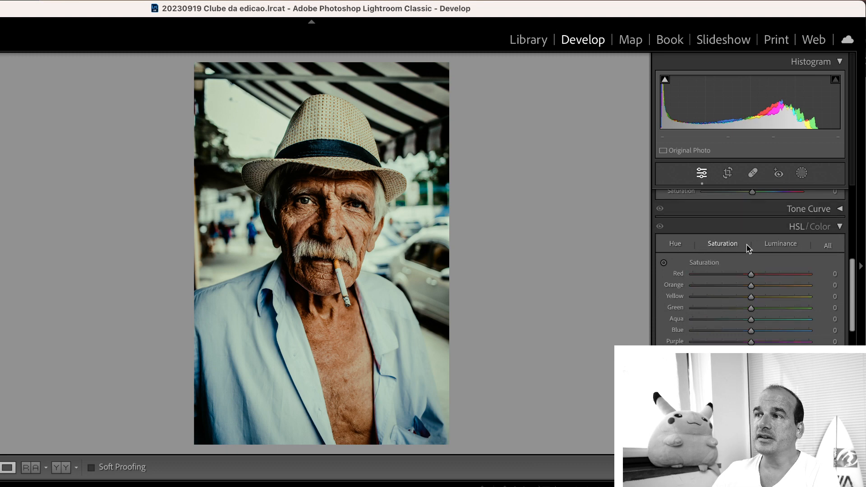
click(675, 244)
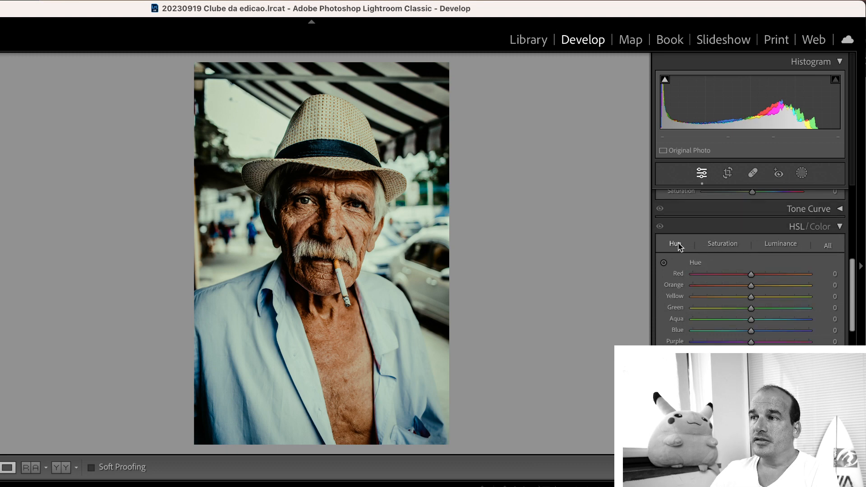
click(827, 246)
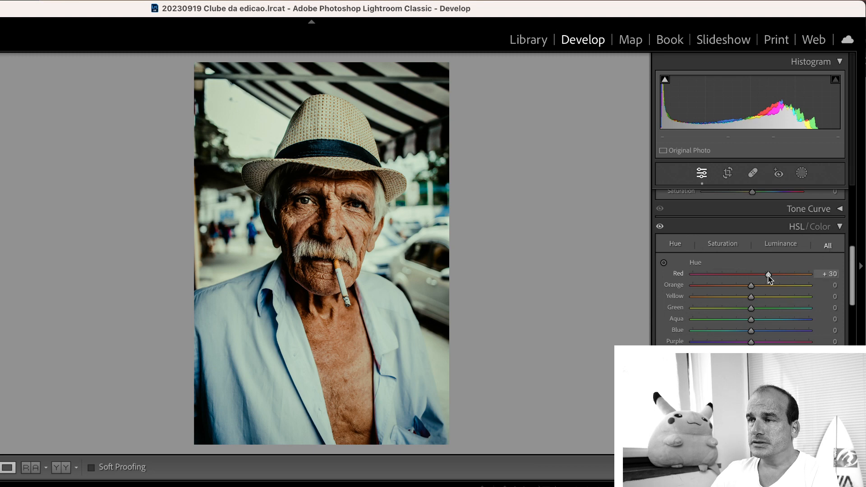
drag(787, 278, 786, 279)
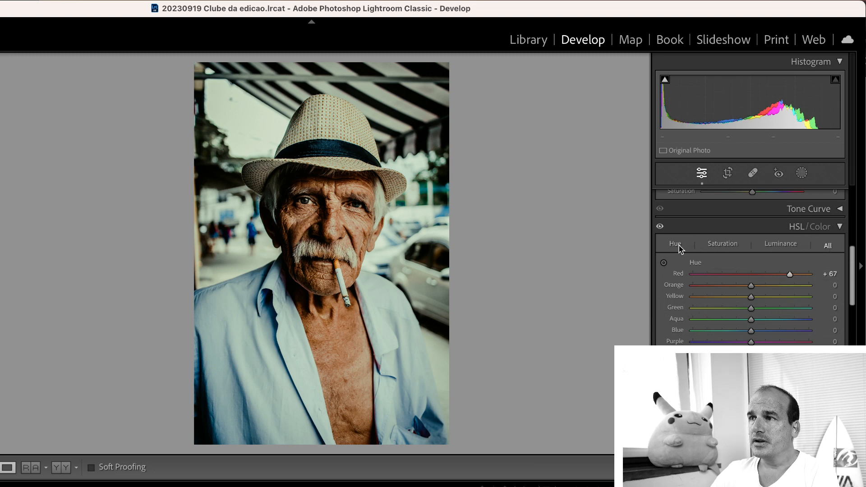
click(676, 245)
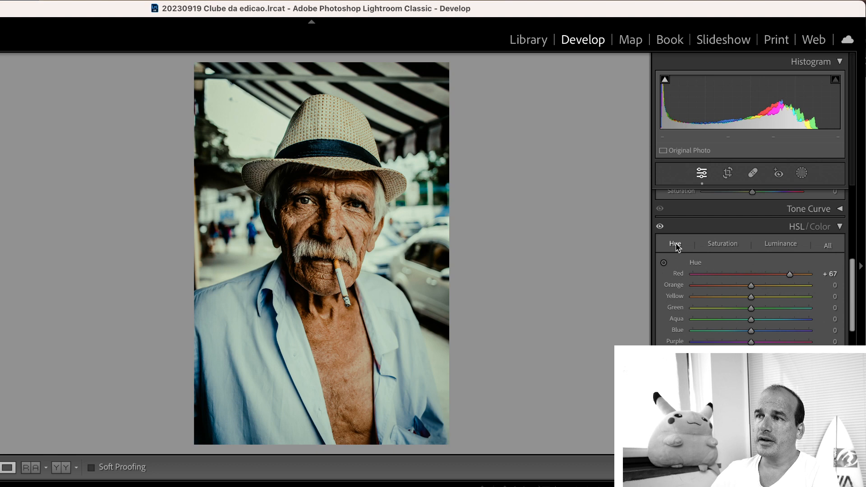
click(825, 247)
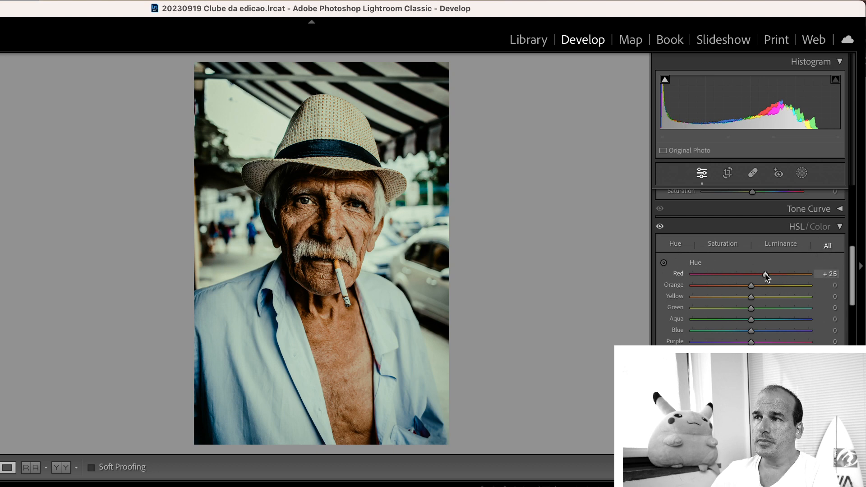
click(675, 243)
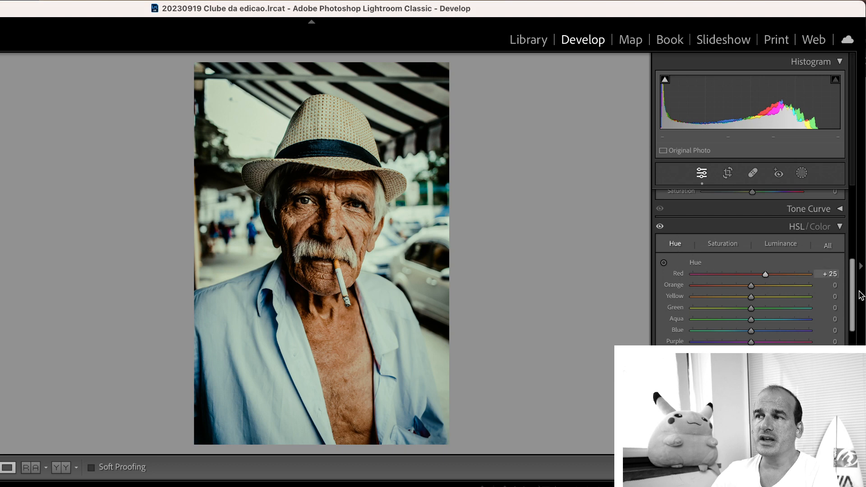
- Darken the Color Grading midtones slightly, readjust the shadows tint, and switch to the next photo, of the surfer on the beach
scroll(766, 298, down, 5)
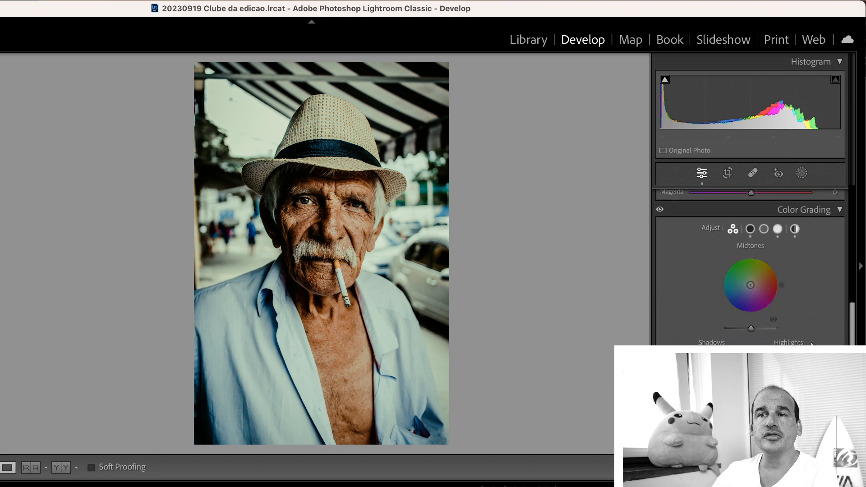
mouse_move(751, 331)
mouse_down()
mouse_move(765, 330)
mouse_move(747, 329)
mouse_up()
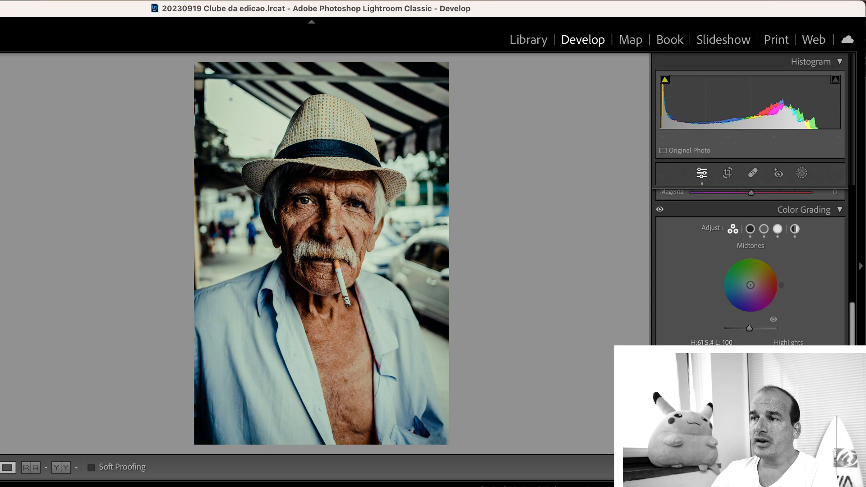
drag(712, 381, 716, 373)
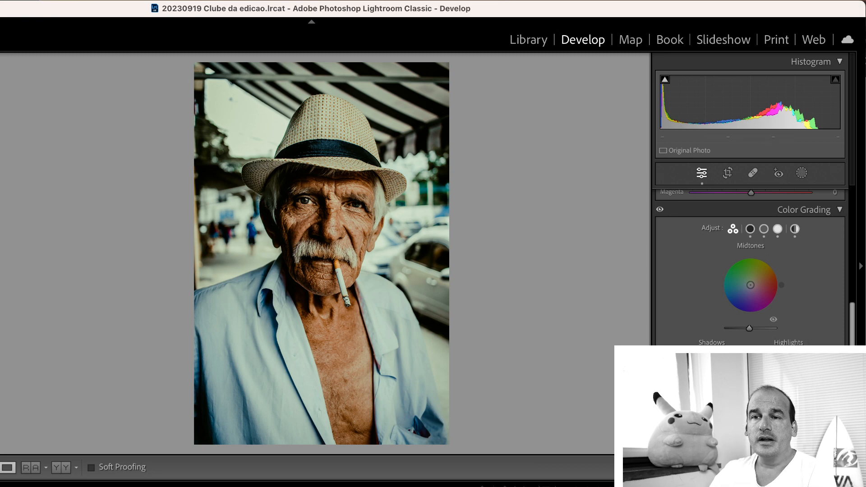
key(Right)
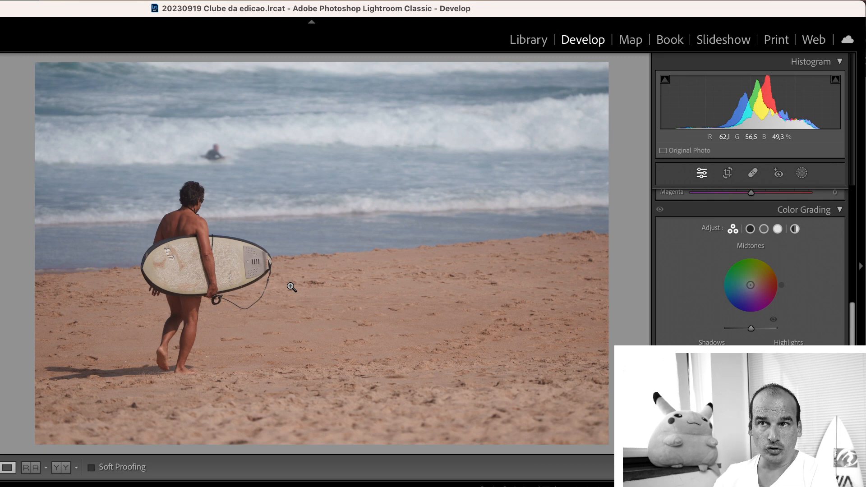
- Try darkening the sea with a linear gradient mask at exposure -0.87, and delete the mask
click(801, 173)
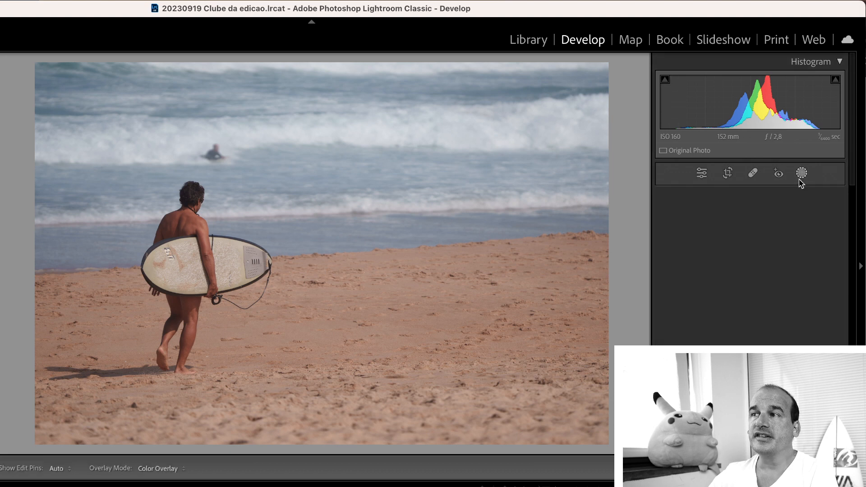
click(700, 300)
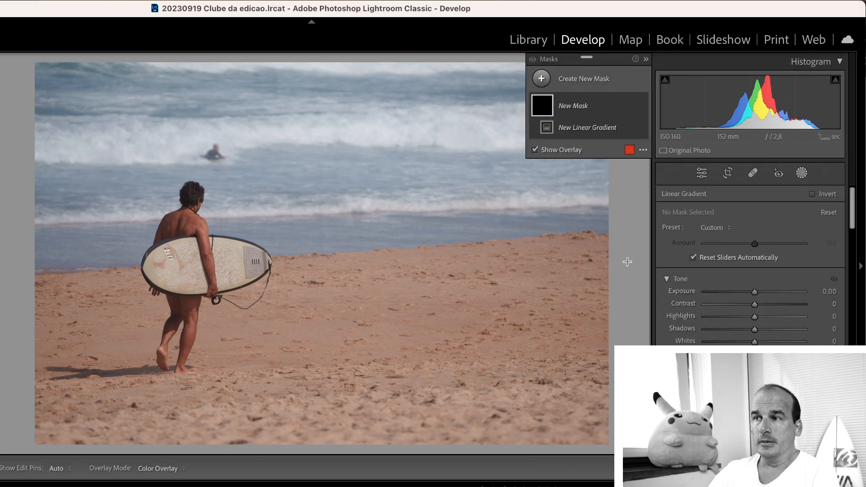
drag(304, 187, 304, 360)
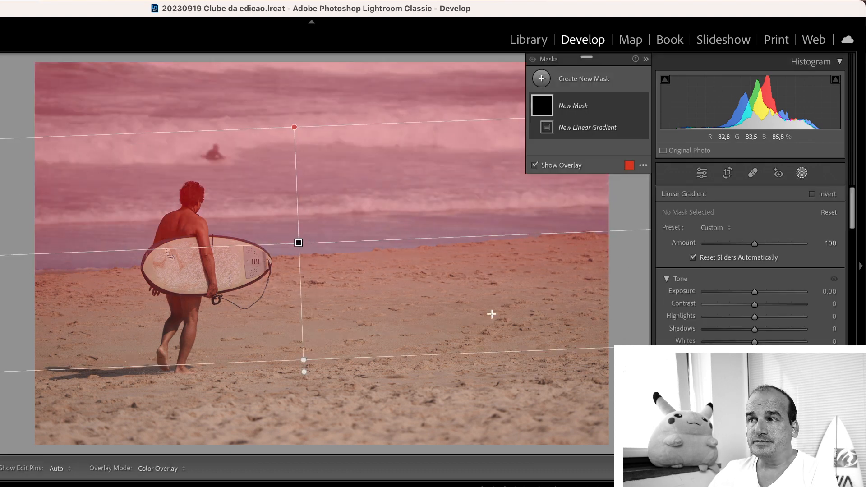
mouse_move(753, 291)
mouse_down()
mouse_move(743, 293)
mouse_move(765, 292)
mouse_move(741, 292)
mouse_up()
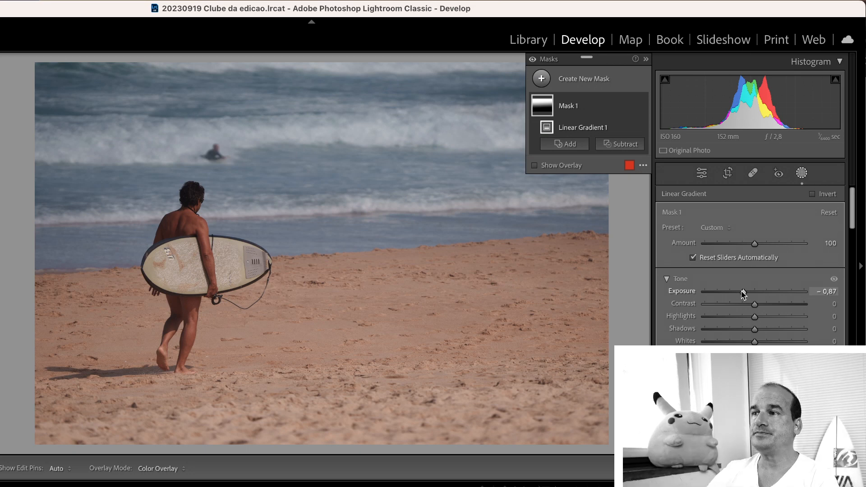
click(585, 108)
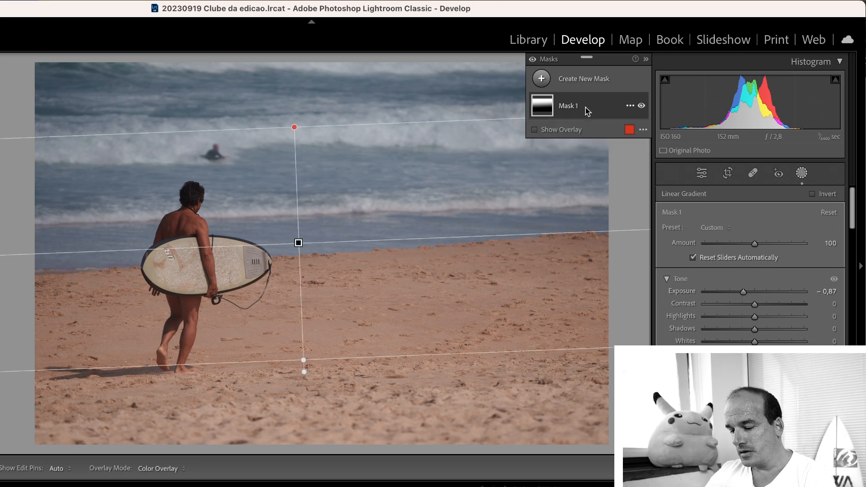
key(Delete)
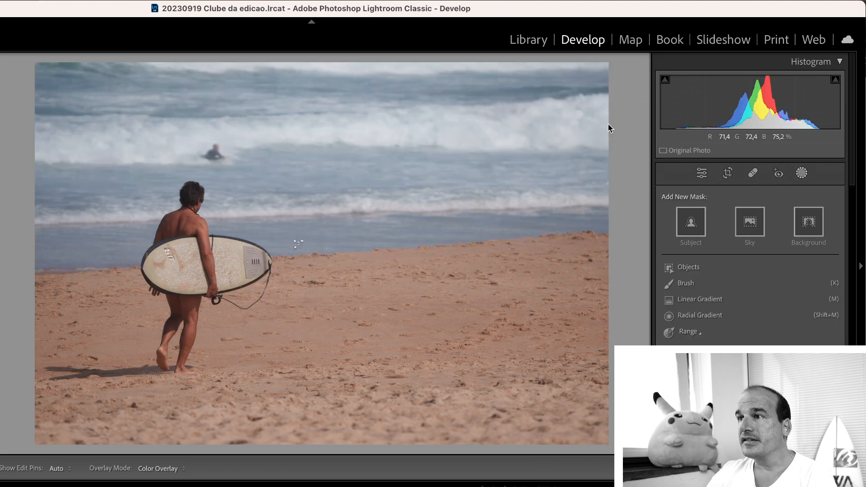
- Try a Luminance Range mask sampled from the sea just below the large breaking wave
key(m)
drag(850, 211, 849, 209)
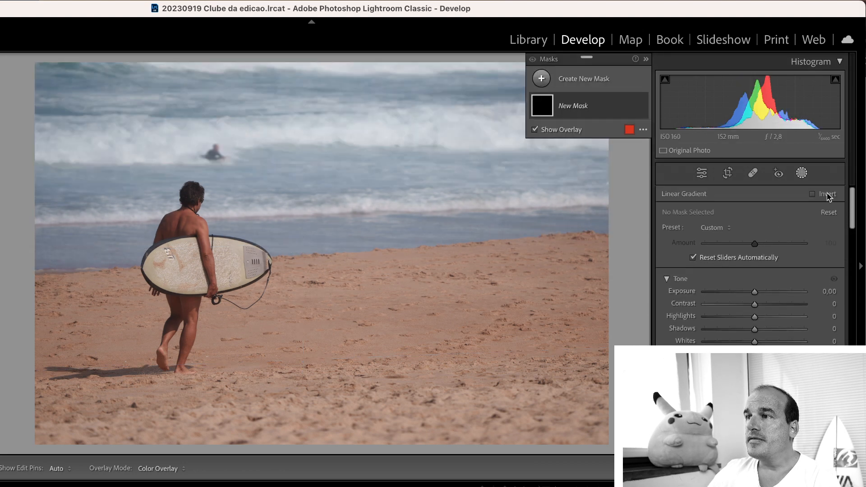
click(801, 172)
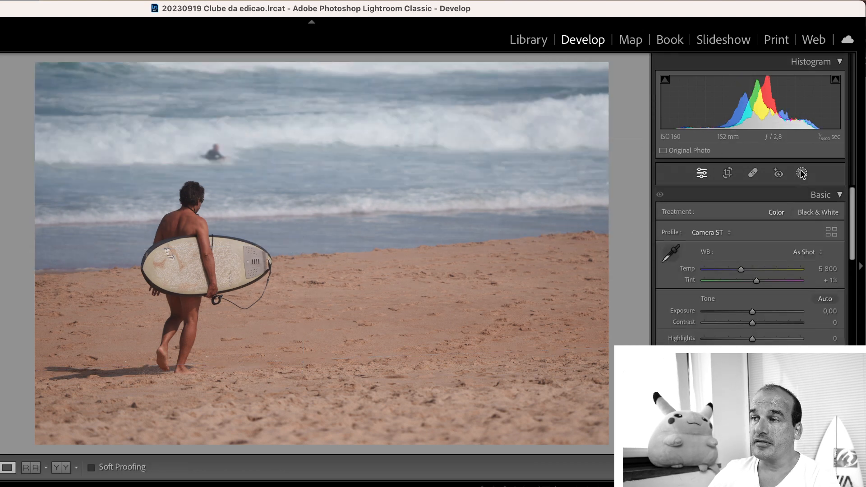
click(801, 173)
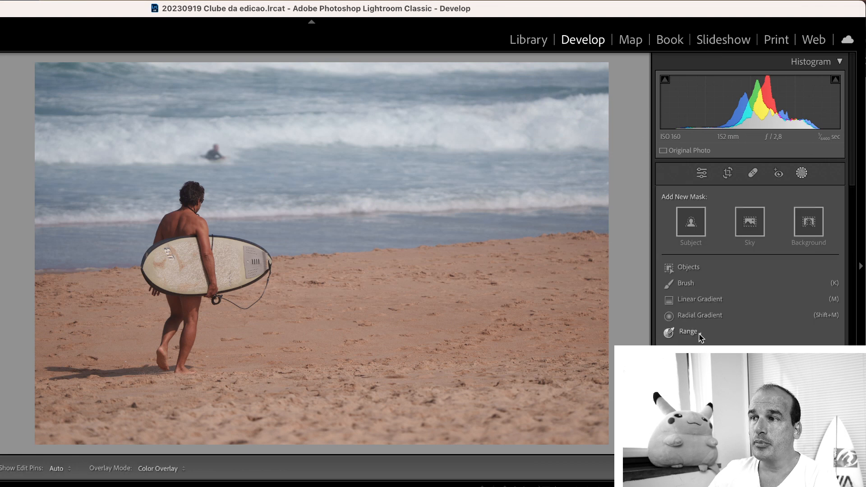
click(700, 337)
click(720, 365)
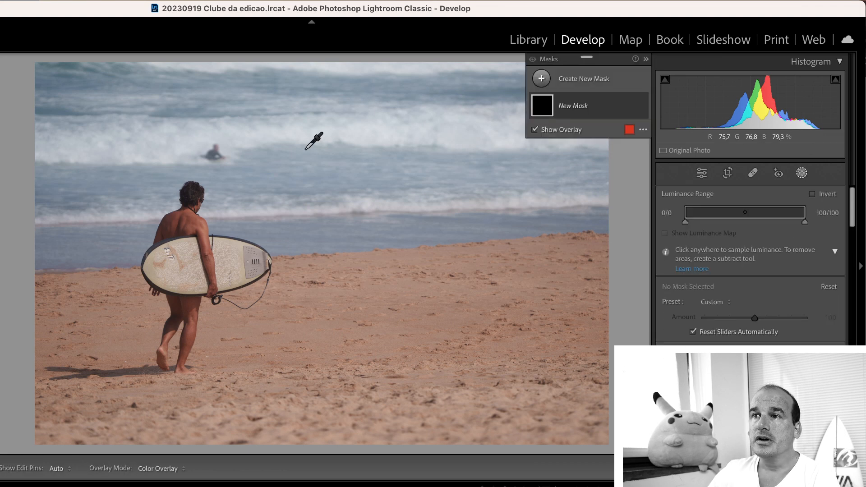
click(276, 164)
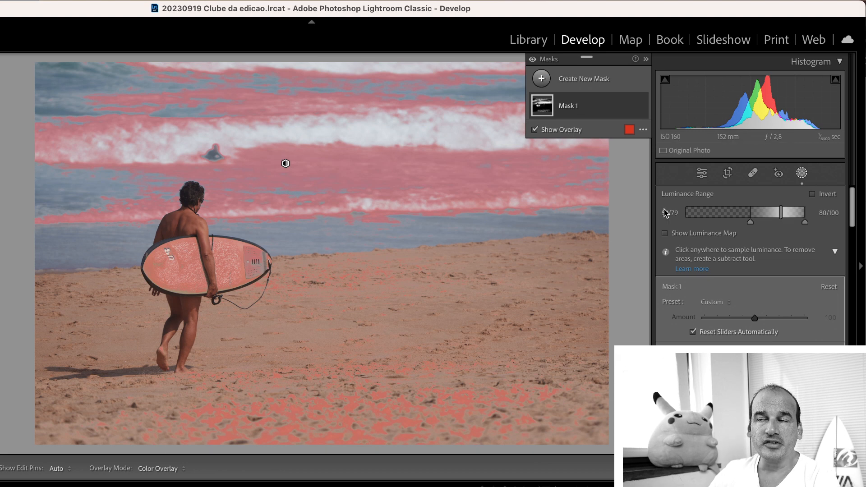
click(801, 173)
- Set the HSL luminance to -45 for Blue and +13 for Orange
drag(852, 221, 844, 287)
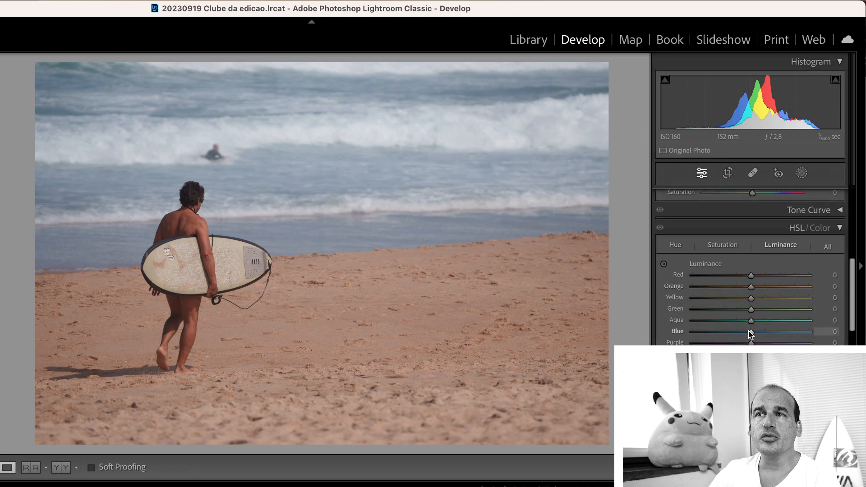
drag(750, 333, 731, 334)
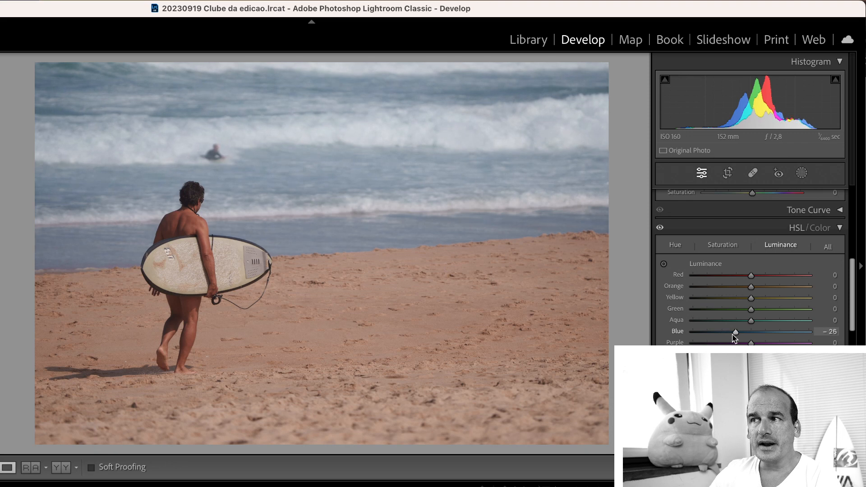
drag(753, 290, 775, 290)
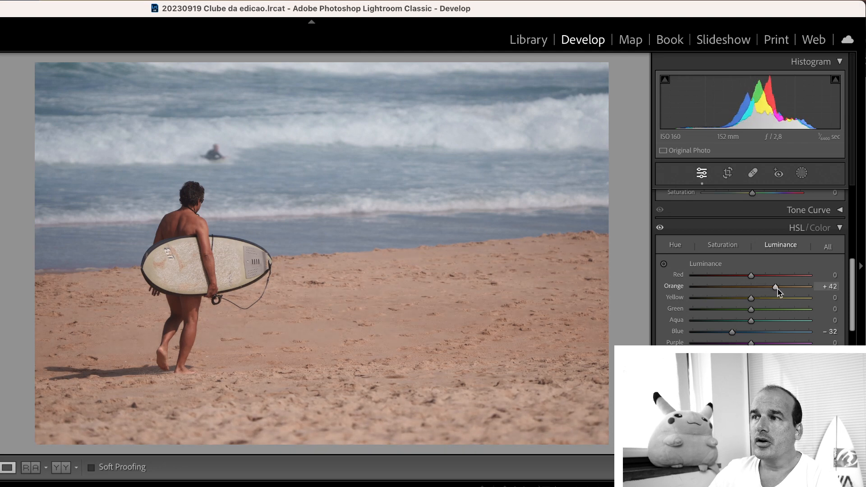
drag(731, 333, 685, 336)
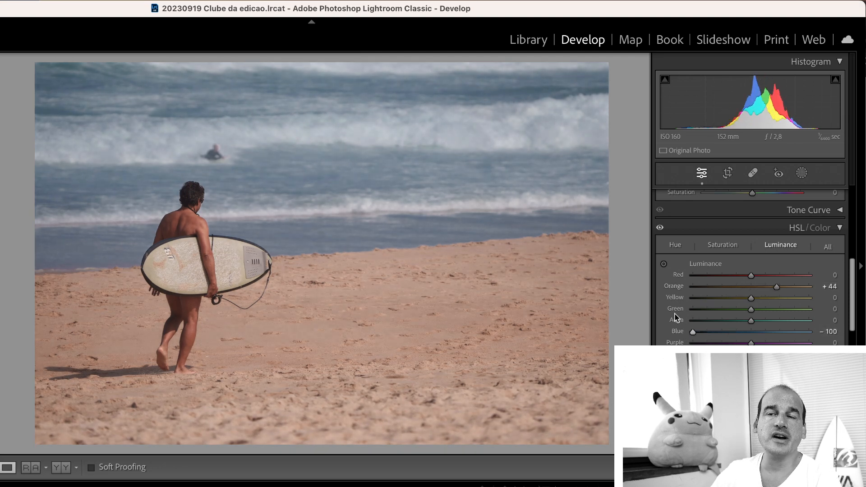
click(725, 332)
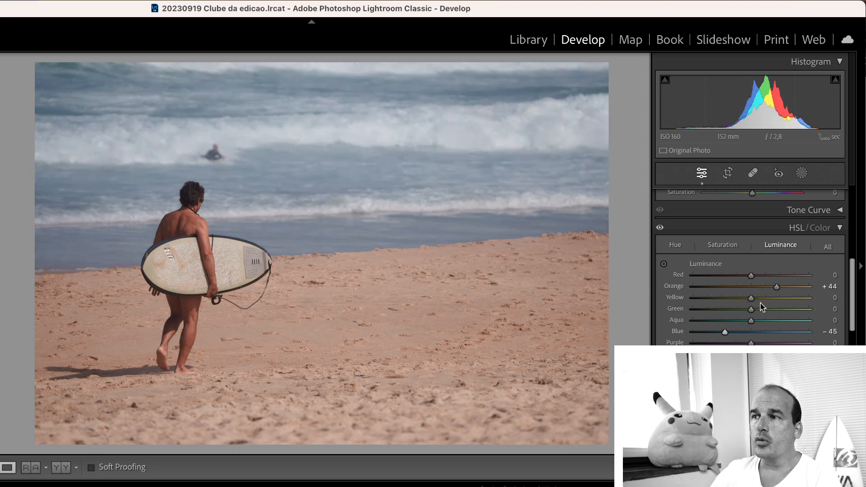
click(757, 287)
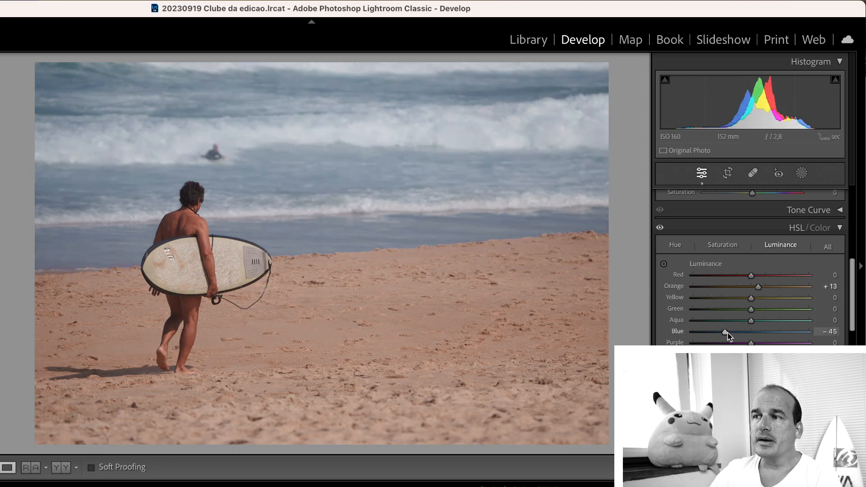
- Set the HSL Blue luminance to -72 while checking the surfer and the water up close
mouse_move(735, 331)
mouse_down()
mouse_move(798, 331)
mouse_move(715, 332)
mouse_move(800, 332)
mouse_move(715, 334)
mouse_move(725, 334)
mouse_up()
click(175, 205)
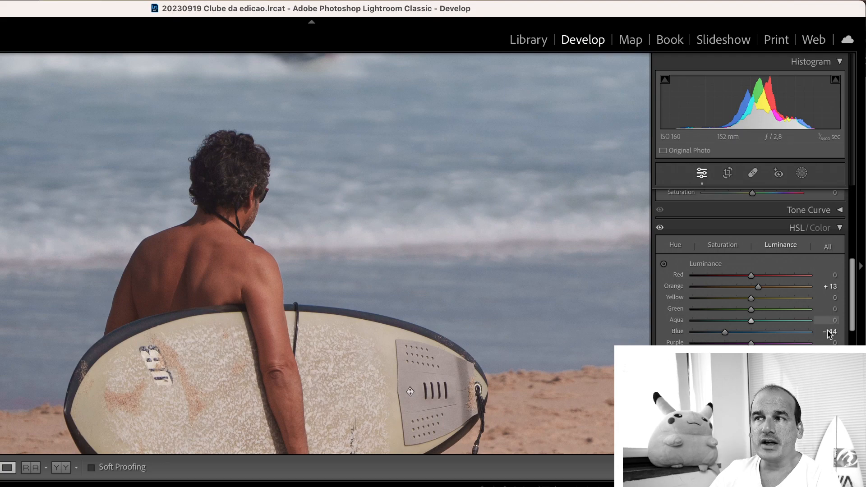
mouse_move(717, 333)
mouse_down()
mouse_move(782, 335)
mouse_move(708, 332)
mouse_up()
click(490, 258)
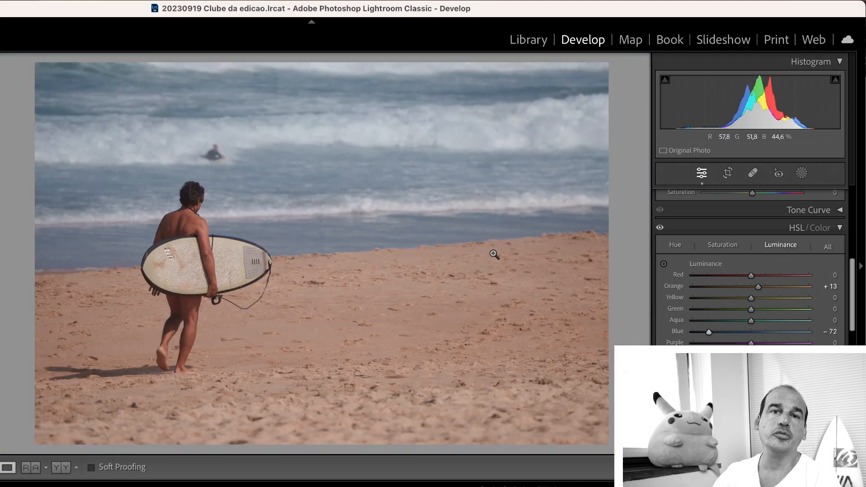